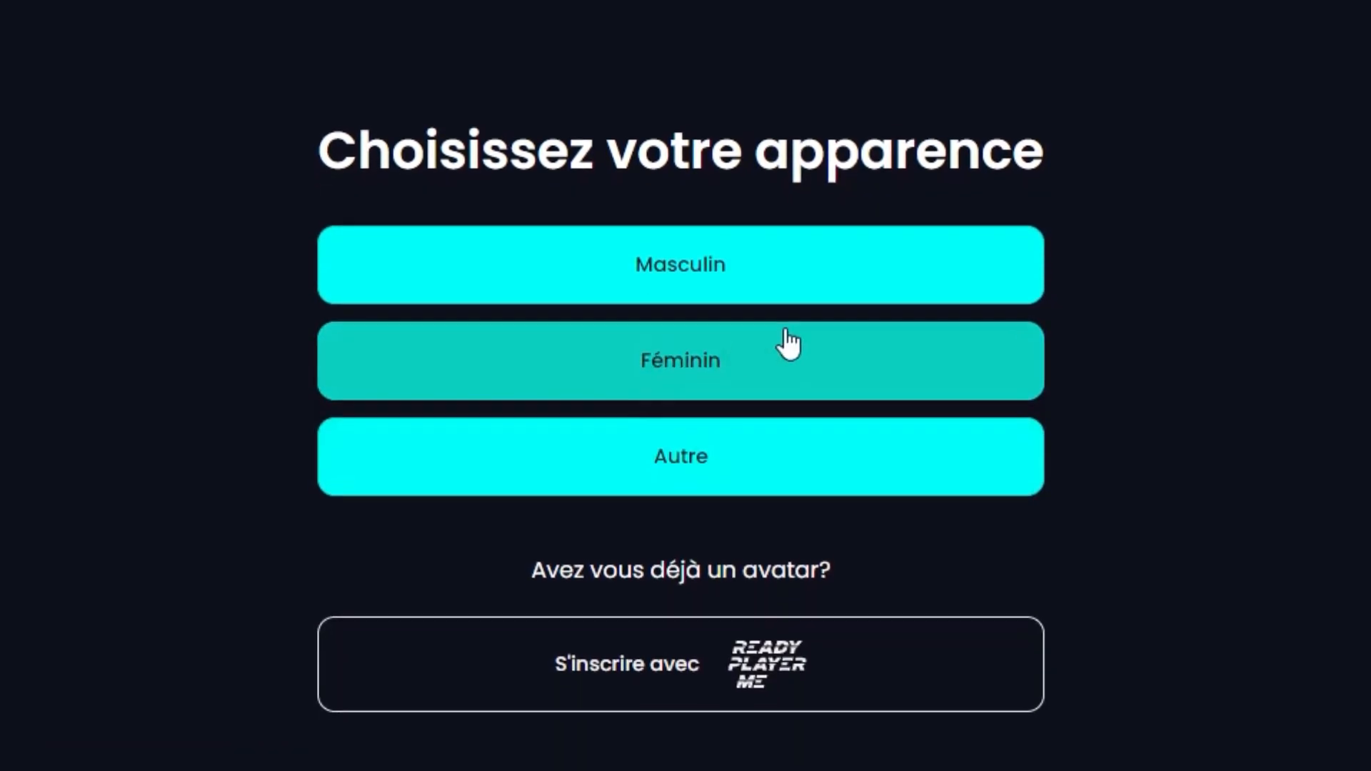
- Choose the masculine appearance and start from the preset avatar with short blond hair and beard
{"action": "left_click", "coordinate": [641, 278]}
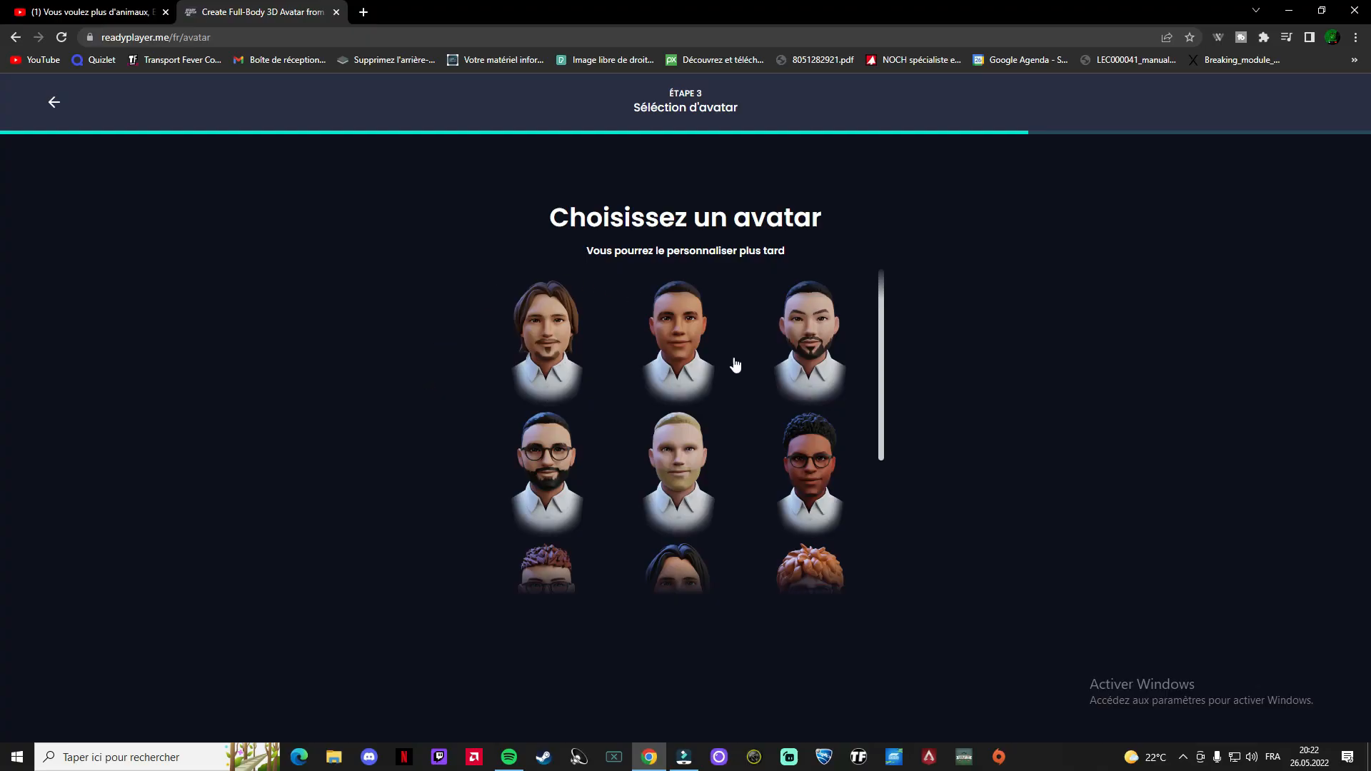
{"action": "scroll", "coordinate": [731, 361], "scroll_direction": "down", "scroll_amount": 3}
{"action": "scroll", "coordinate": [792, 525], "scroll_direction": "up", "scroll_amount": 3}
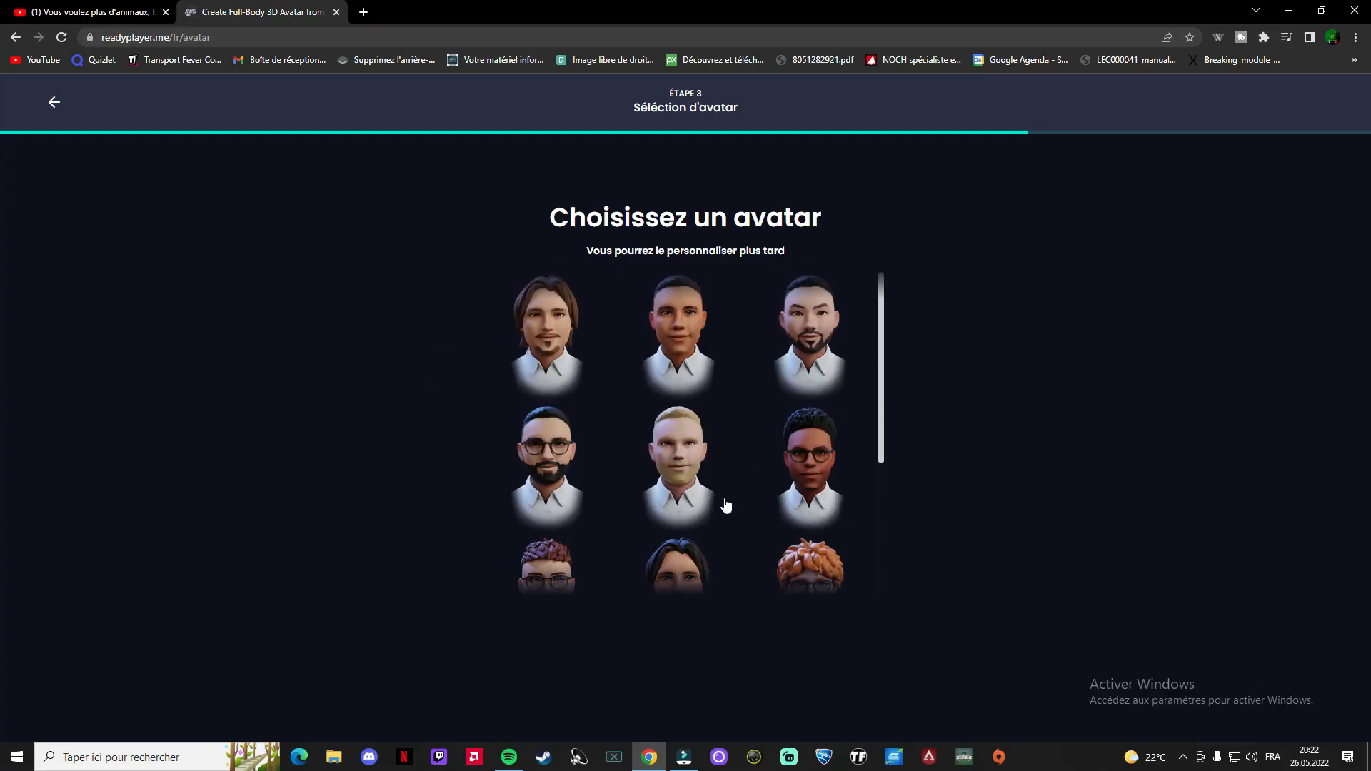
{"action": "scroll", "coordinate": [764, 378], "scroll_direction": "down", "scroll_amount": 3}
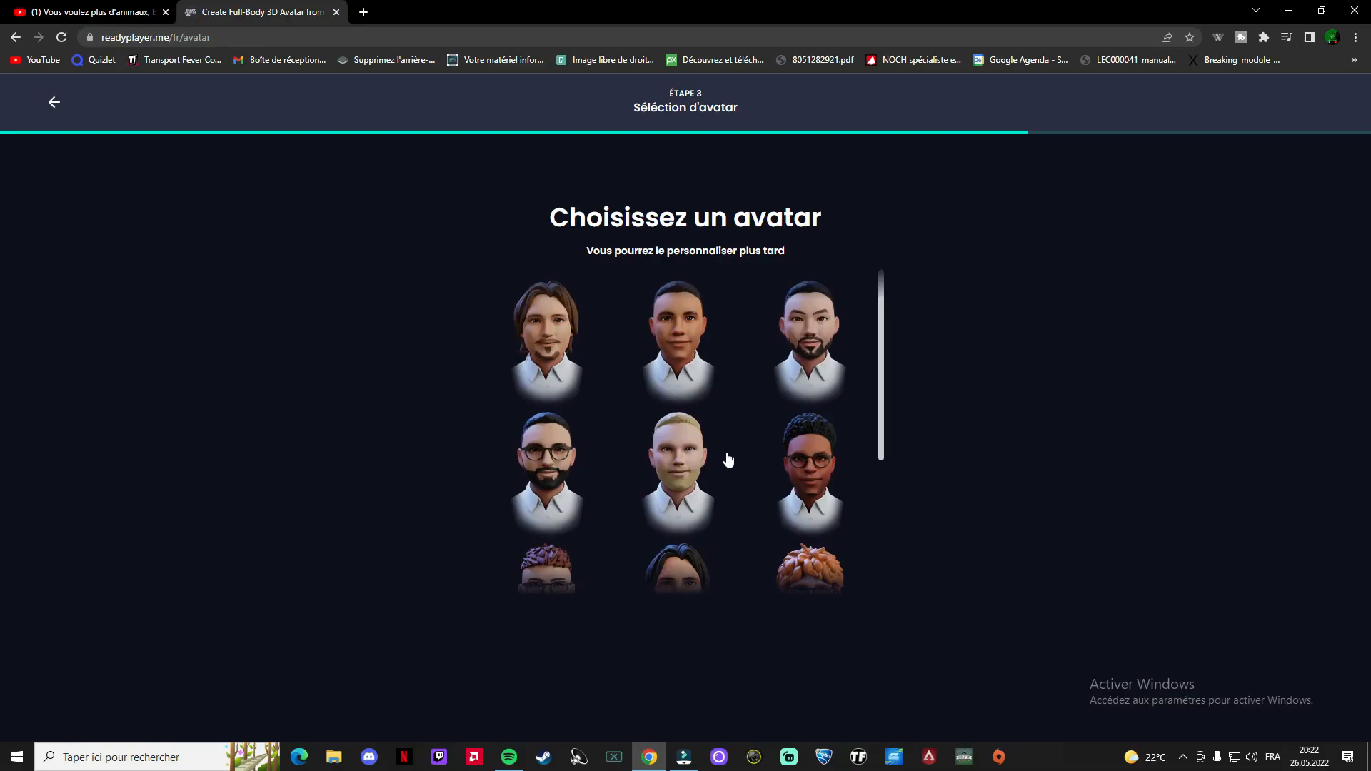
{"action": "left_click", "coordinate": [686, 475]}
{"action": "left_click", "coordinate": [724, 635]}
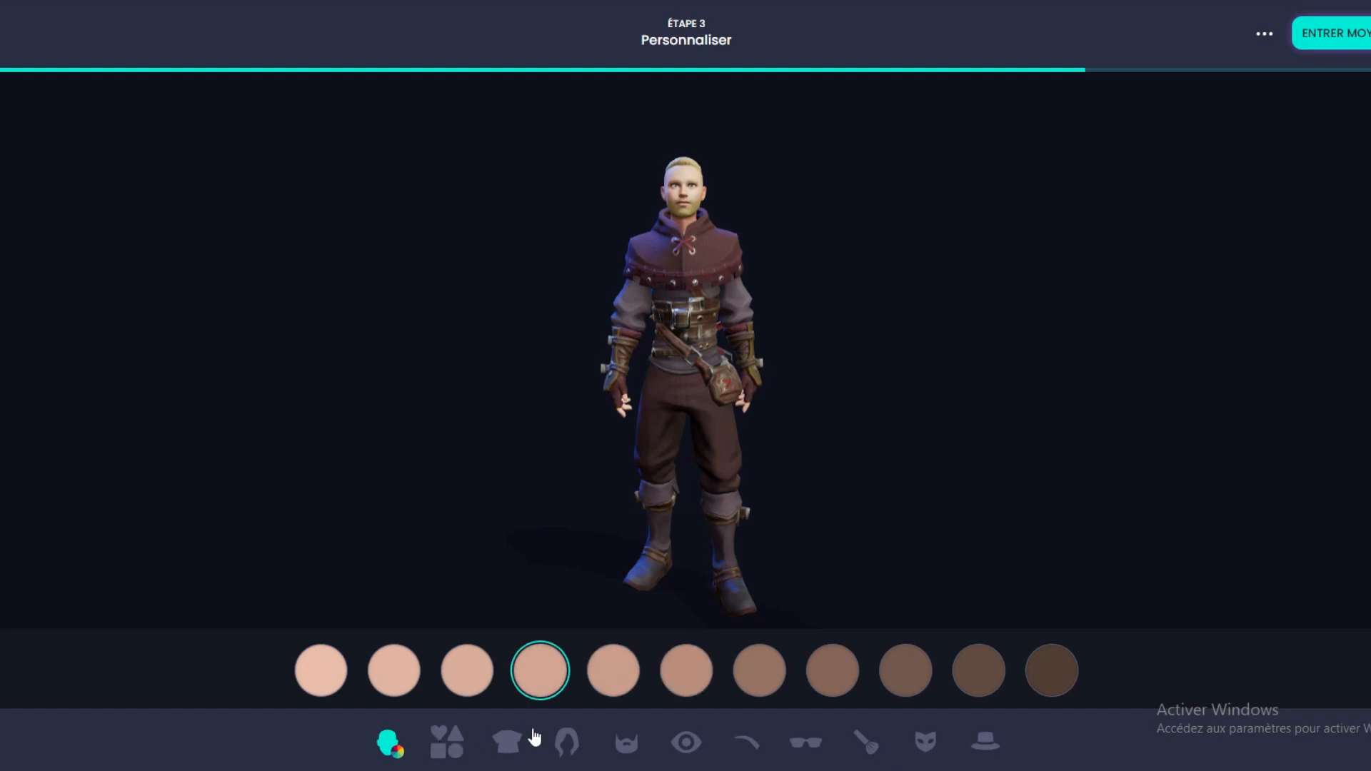
- Dress the avatar in the light Pull&Bear sweatshirt with dark trousers and pick a longer hairstyle
{"action": "left_click", "coordinate": [440, 750]}
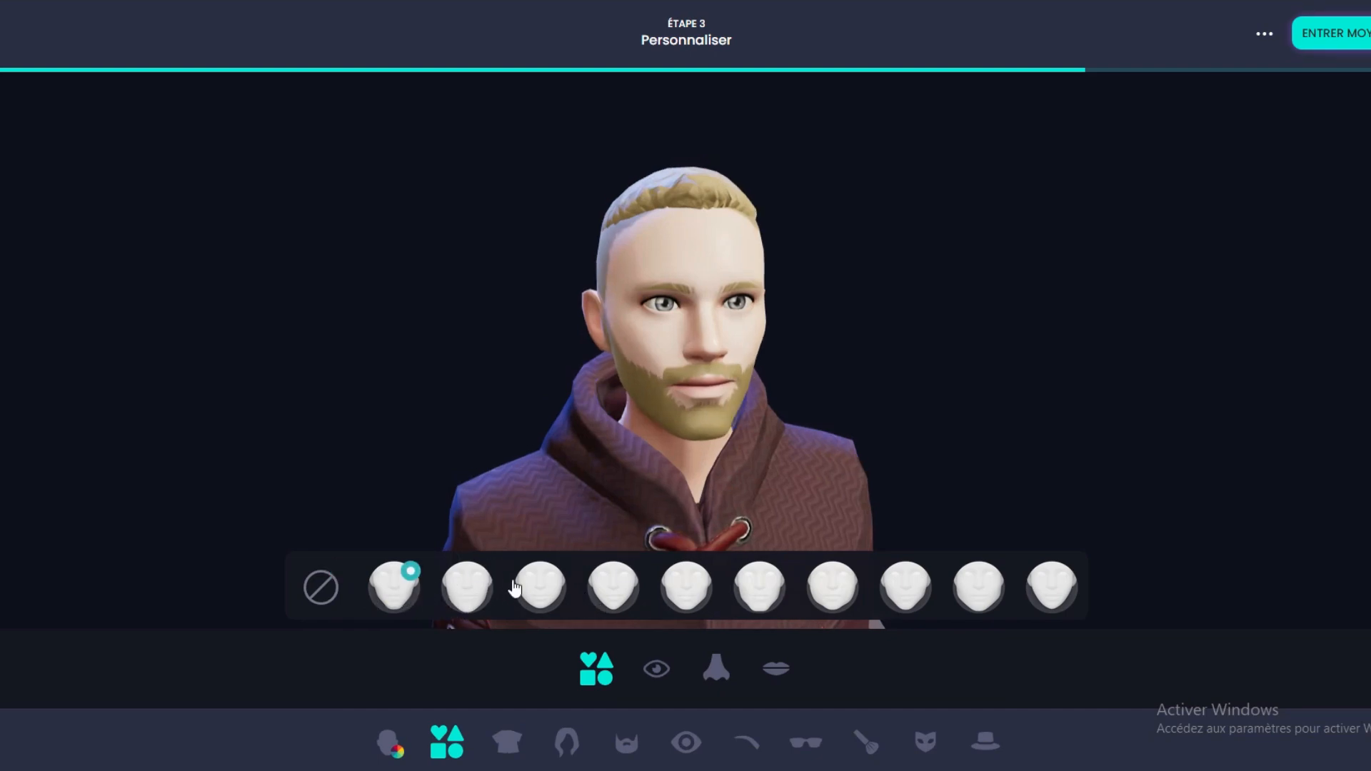
{"action": "left_click", "coordinate": [510, 741]}
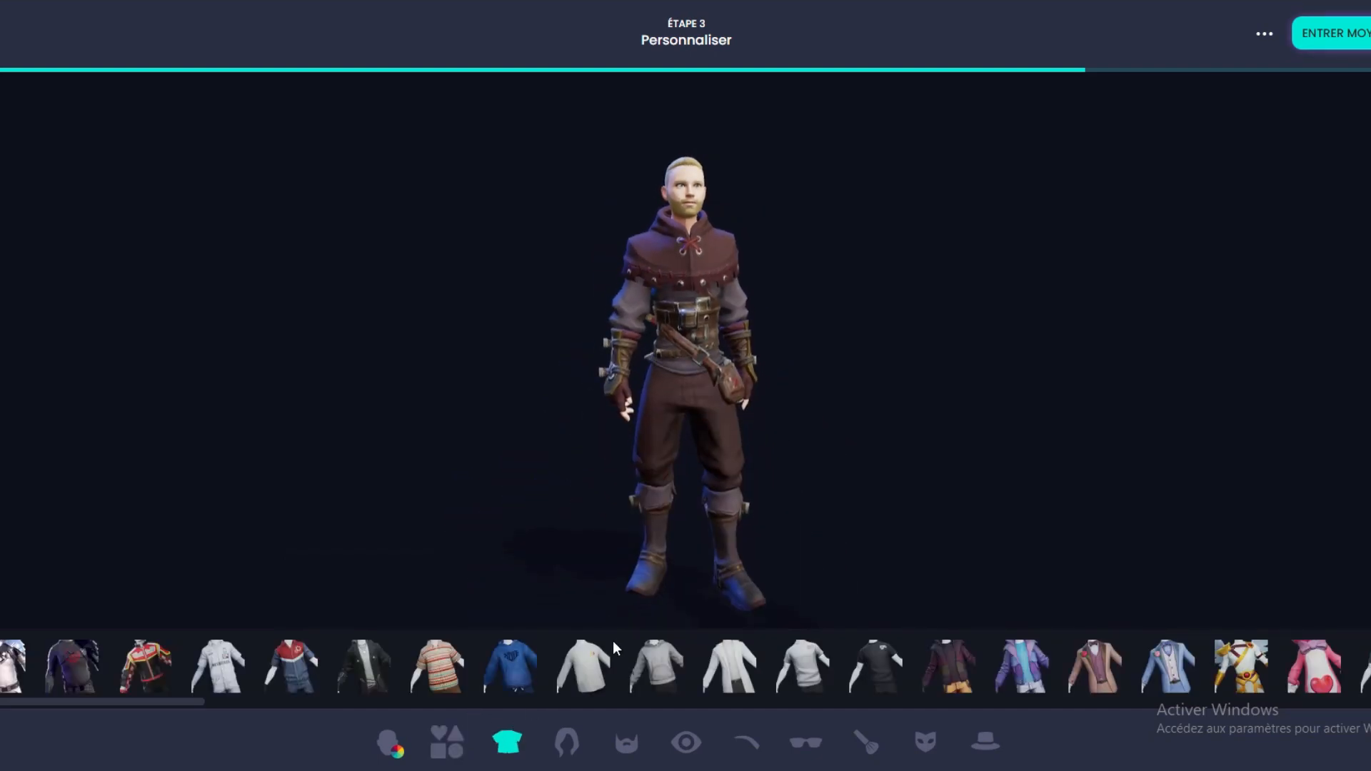
{"action": "left_click", "coordinate": [597, 696]}
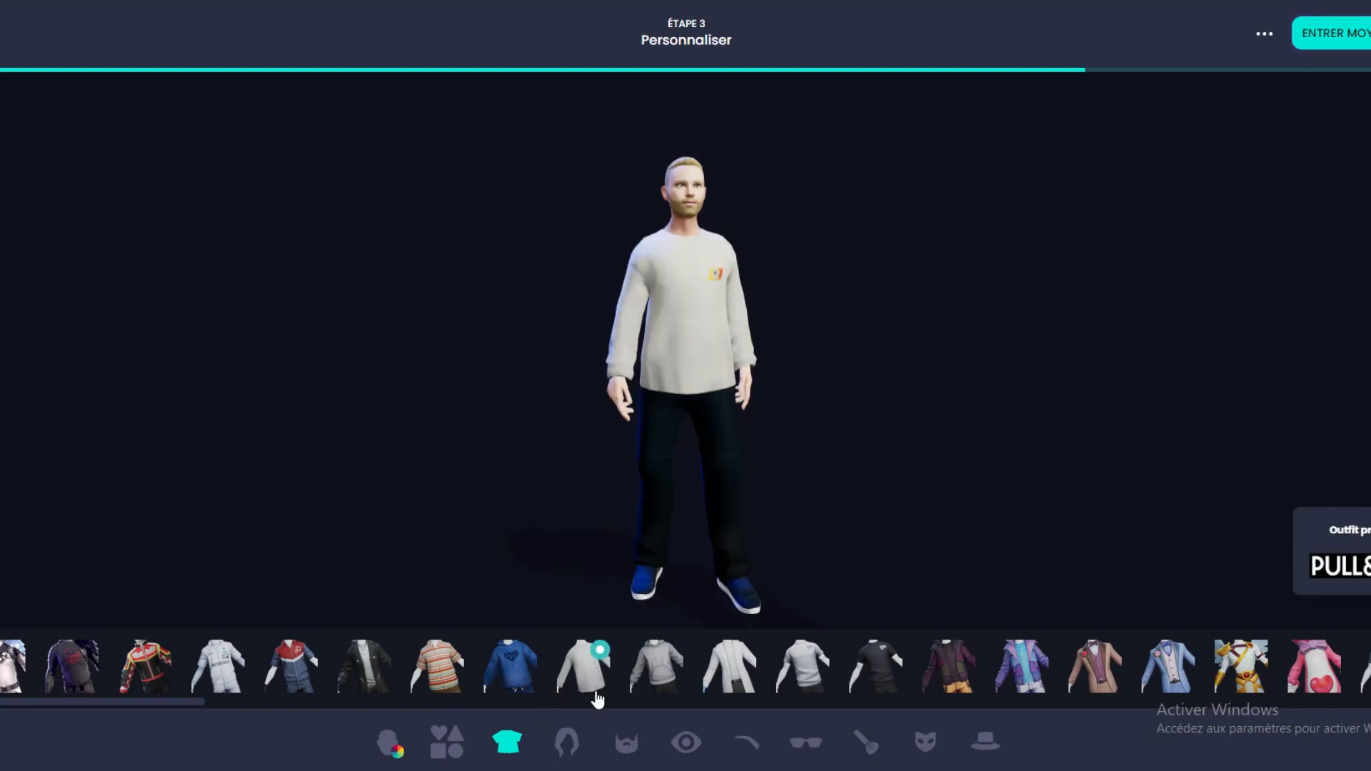
{"action": "left_click", "coordinate": [571, 745]}
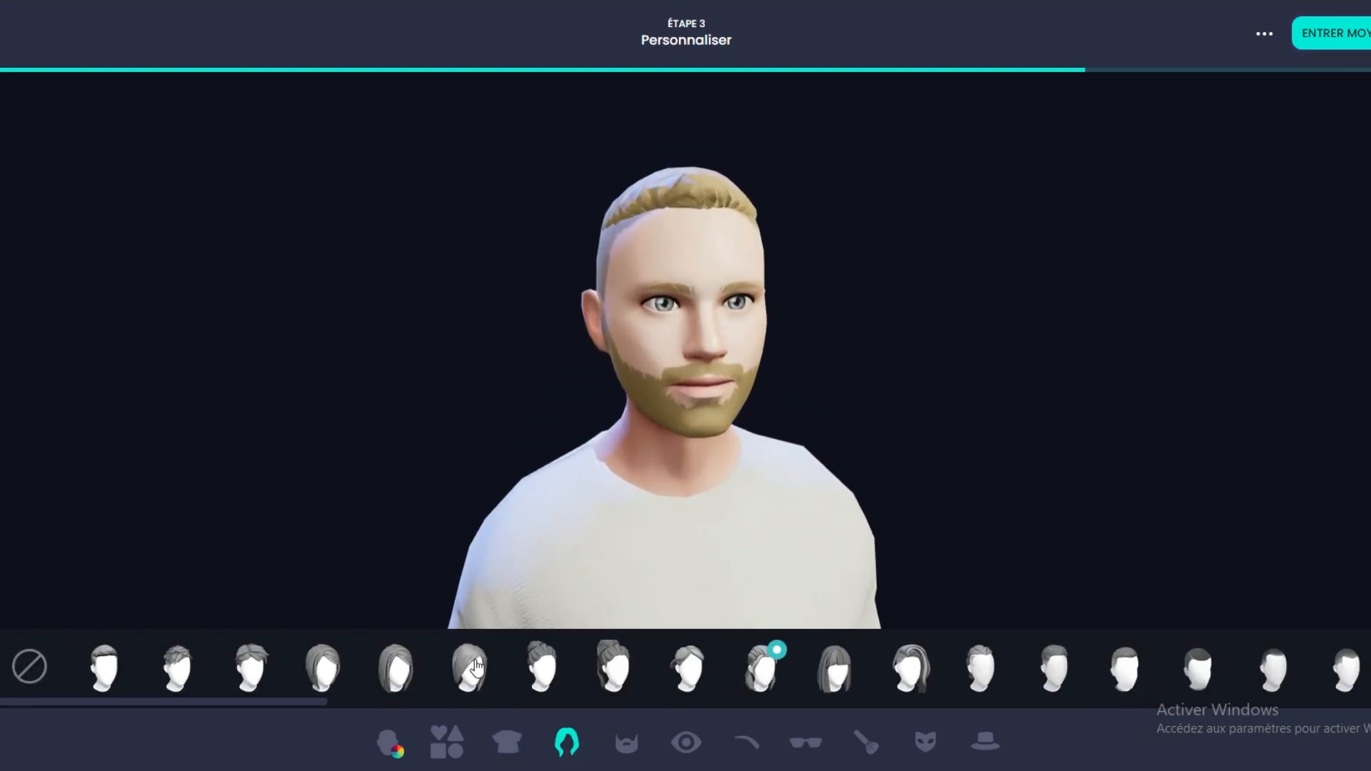
{"action": "left_click", "coordinate": [477, 666]}
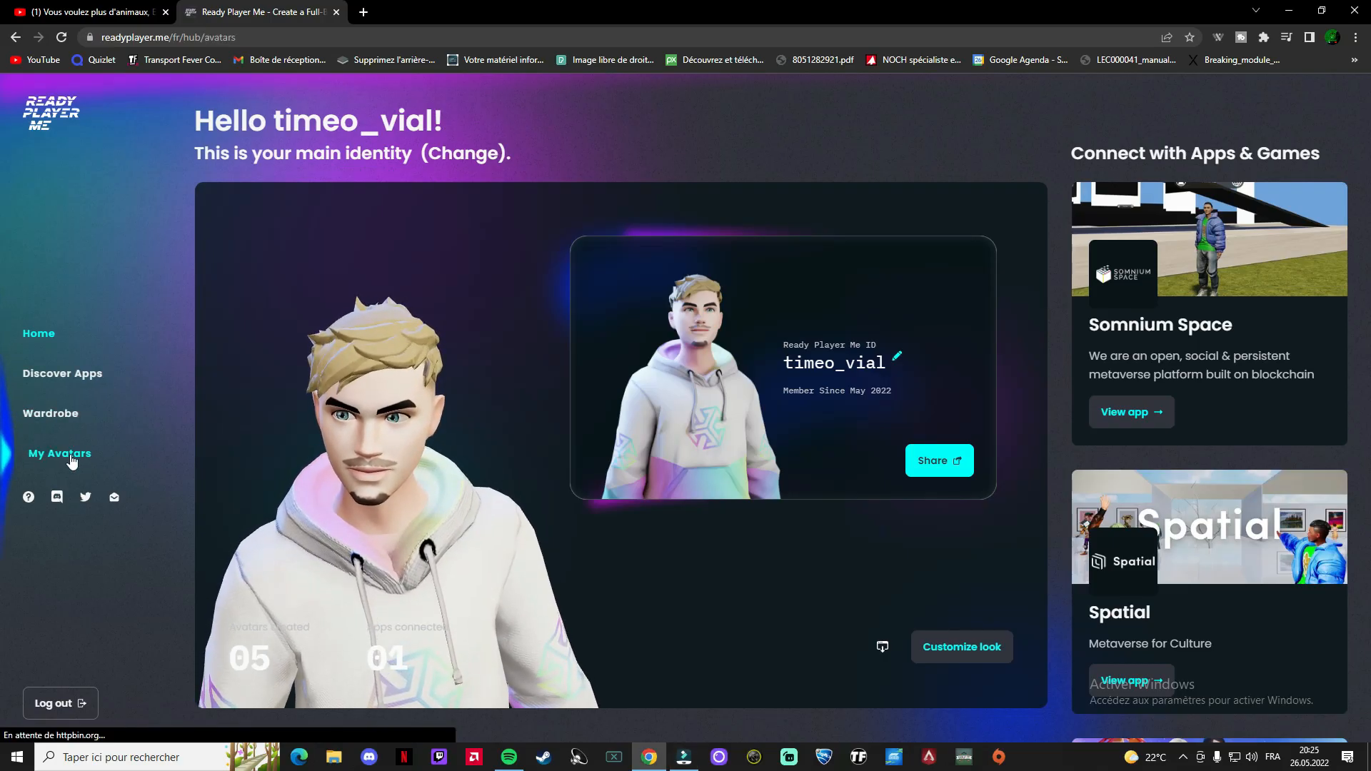
- Review the saved avatars for Animaze and Ready Player Me, including the choices offered for creating a new one
{"action": "left_click", "coordinate": [71, 457]}
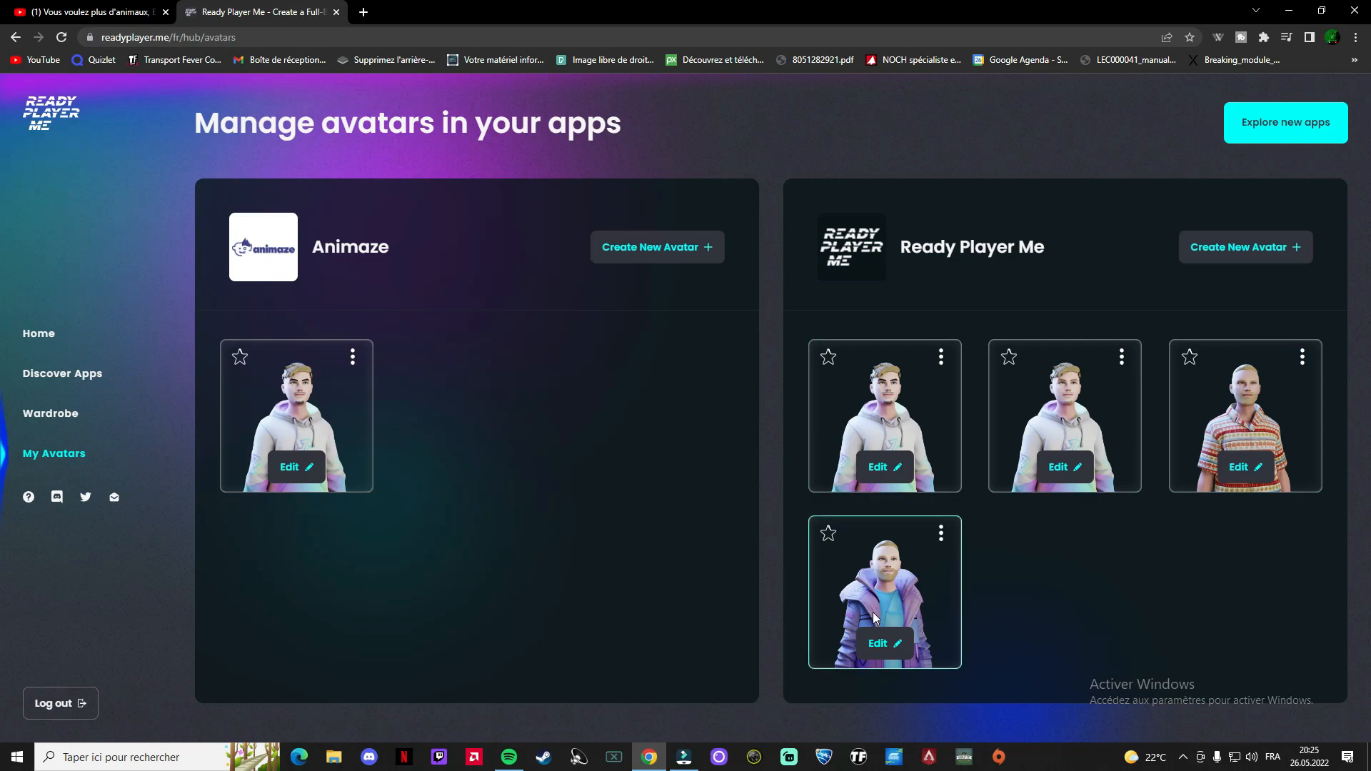
{"action": "left_click", "coordinate": [941, 357]}
{"action": "left_click", "coordinate": [611, 437]}
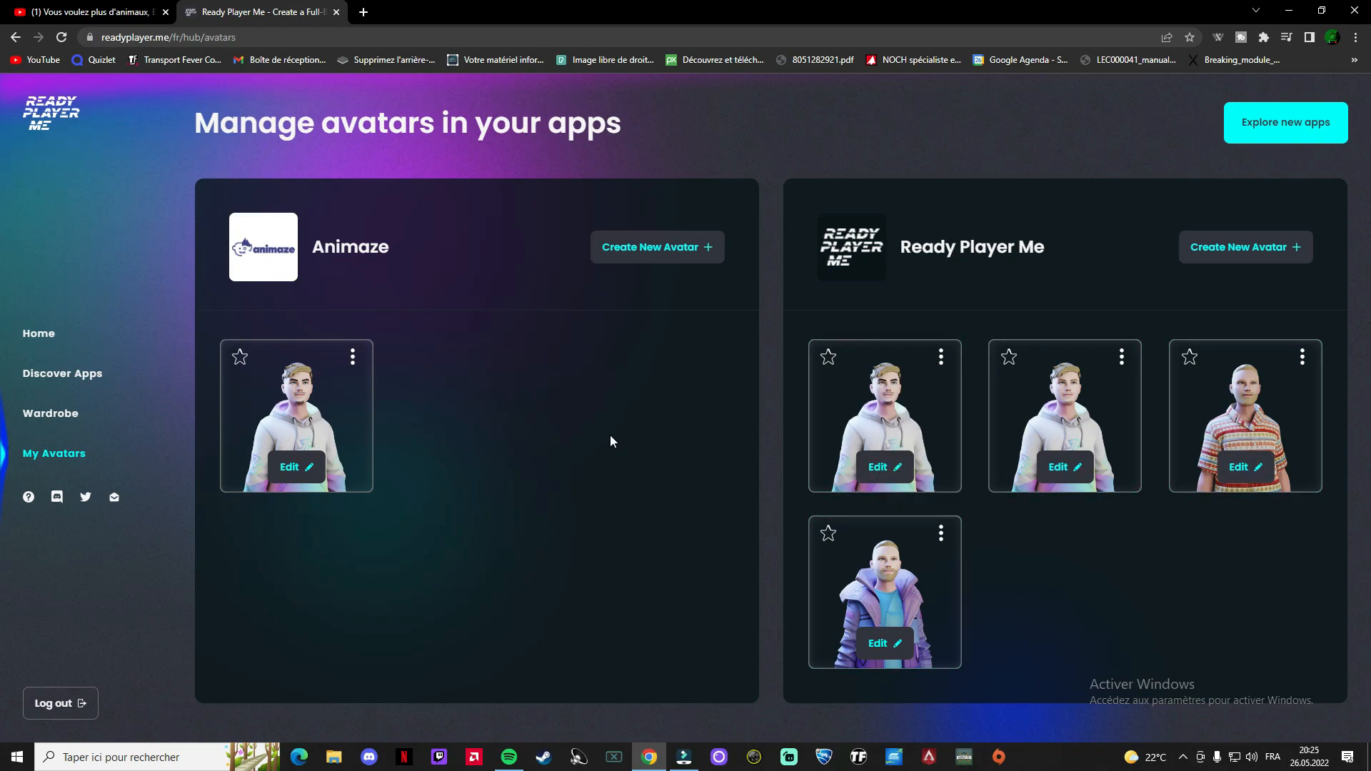
{"action": "left_click", "coordinate": [1239, 247]}
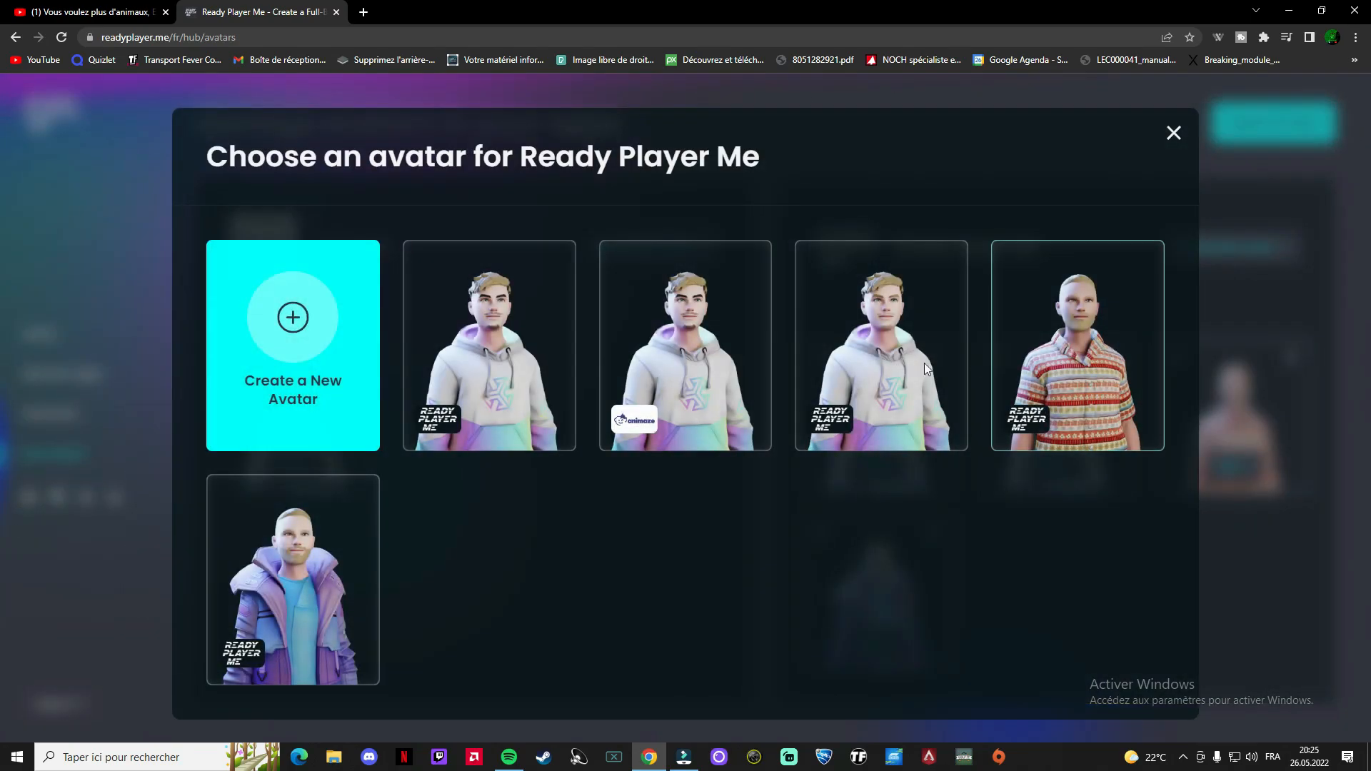
{"action": "left_click", "coordinate": [1178, 133]}
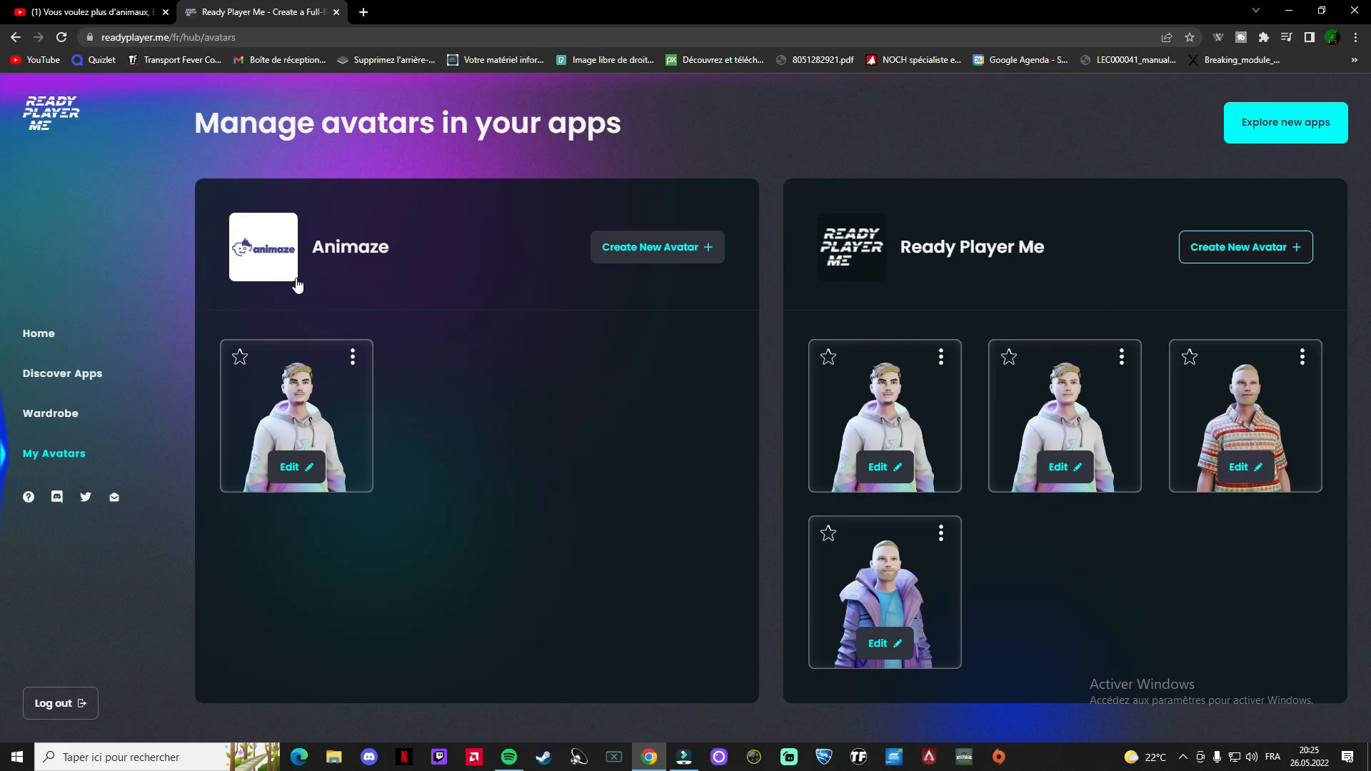
- Browse the compatible apps, including the A-Z list, and open the details of Animaze among the most popular ones
{"action": "left_click", "coordinate": [63, 333]}
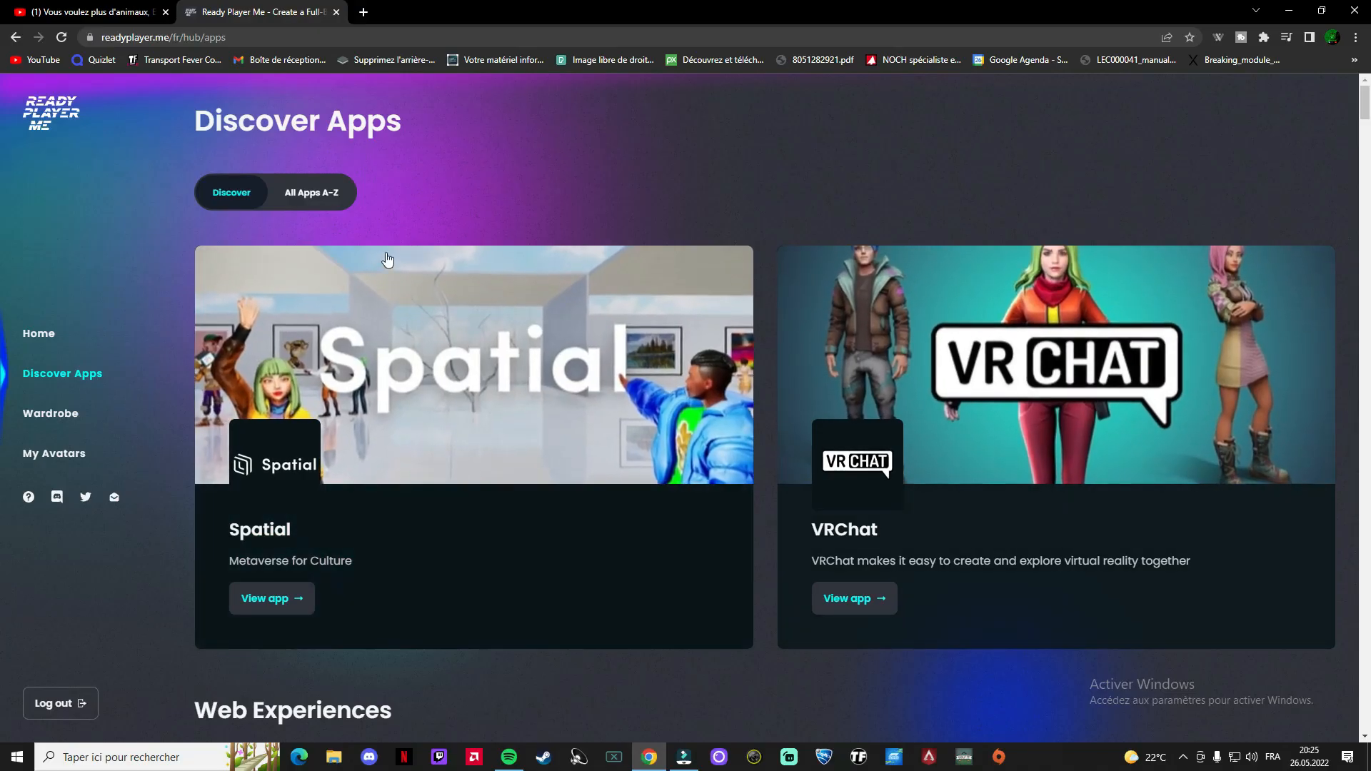
{"action": "left_click", "coordinate": [314, 192]}
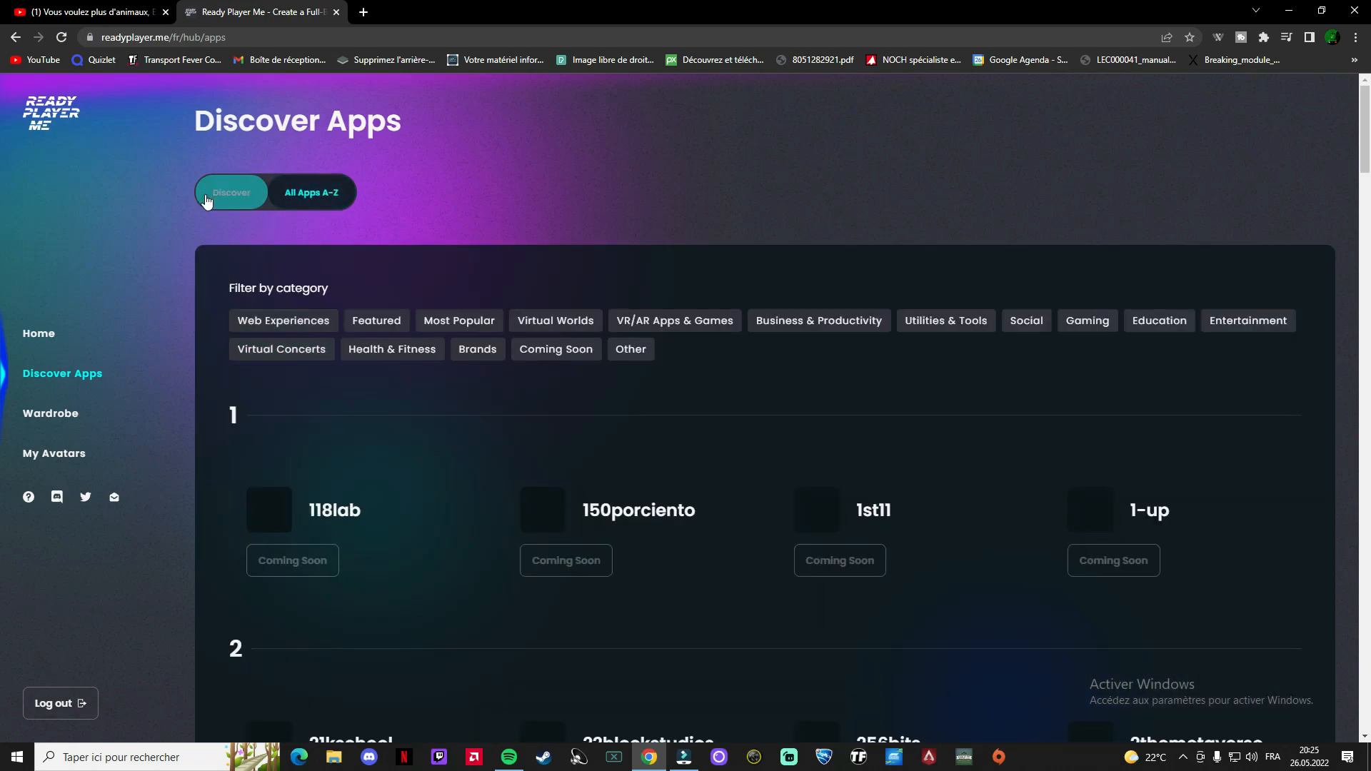
{"action": "left_click", "coordinate": [221, 209]}
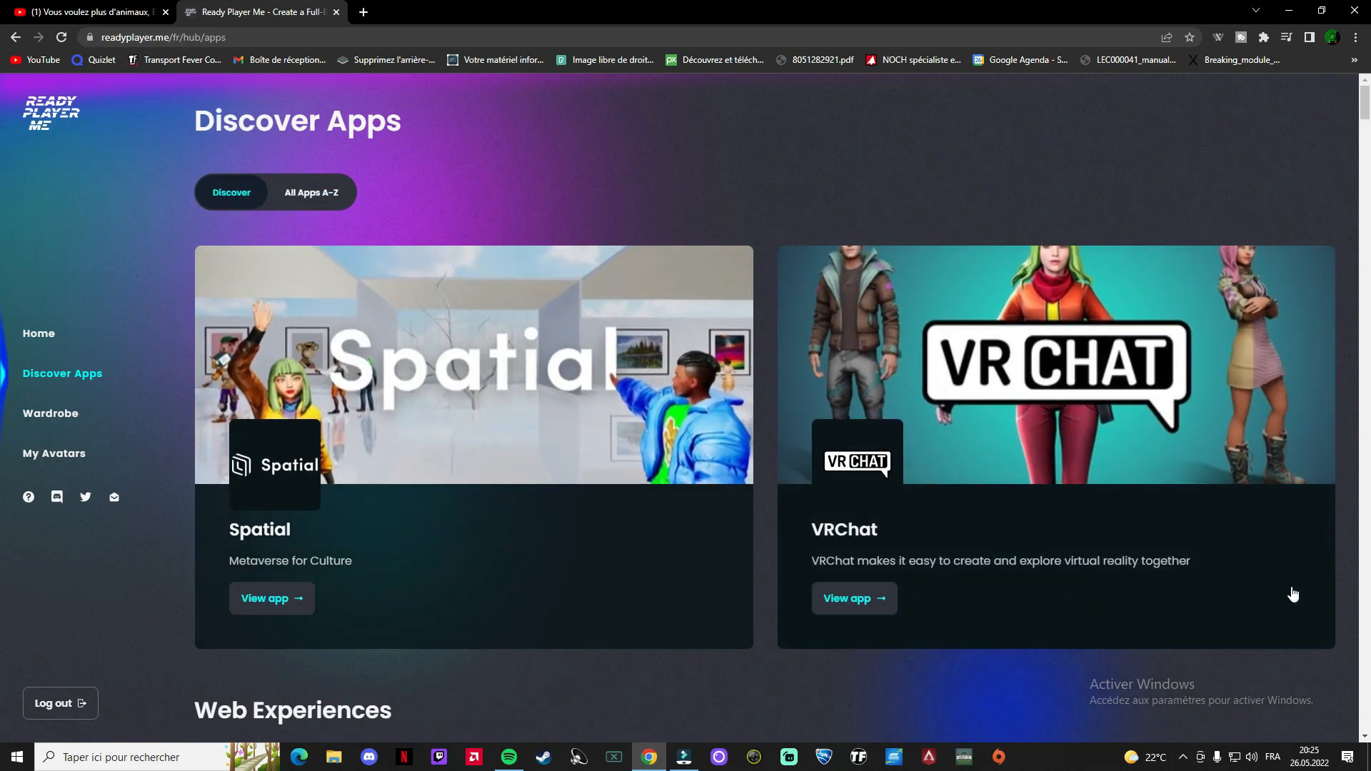
{"action": "scroll", "coordinate": [1224, 349], "scroll_direction": "down", "scroll_amount": 2}
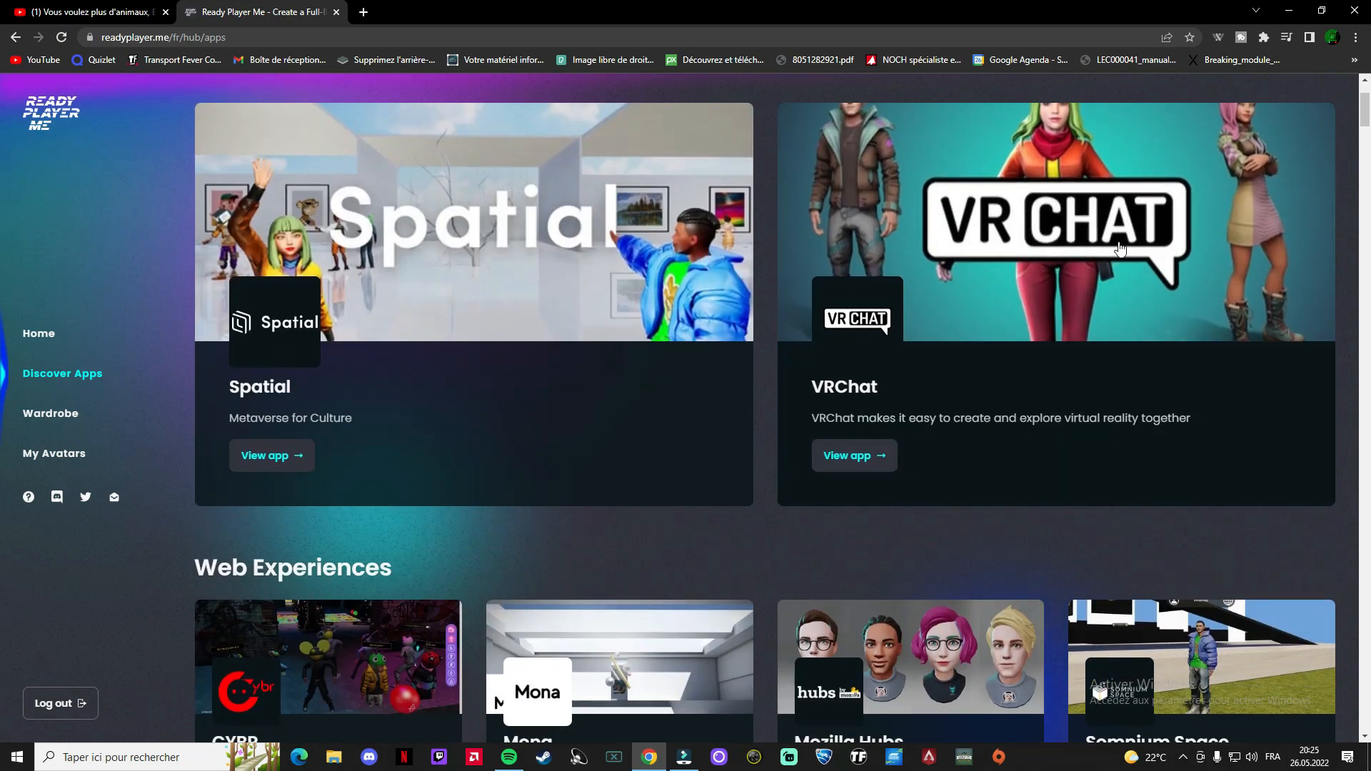
{"action": "scroll", "coordinate": [1189, 287], "scroll_direction": "up", "scroll_amount": 1}
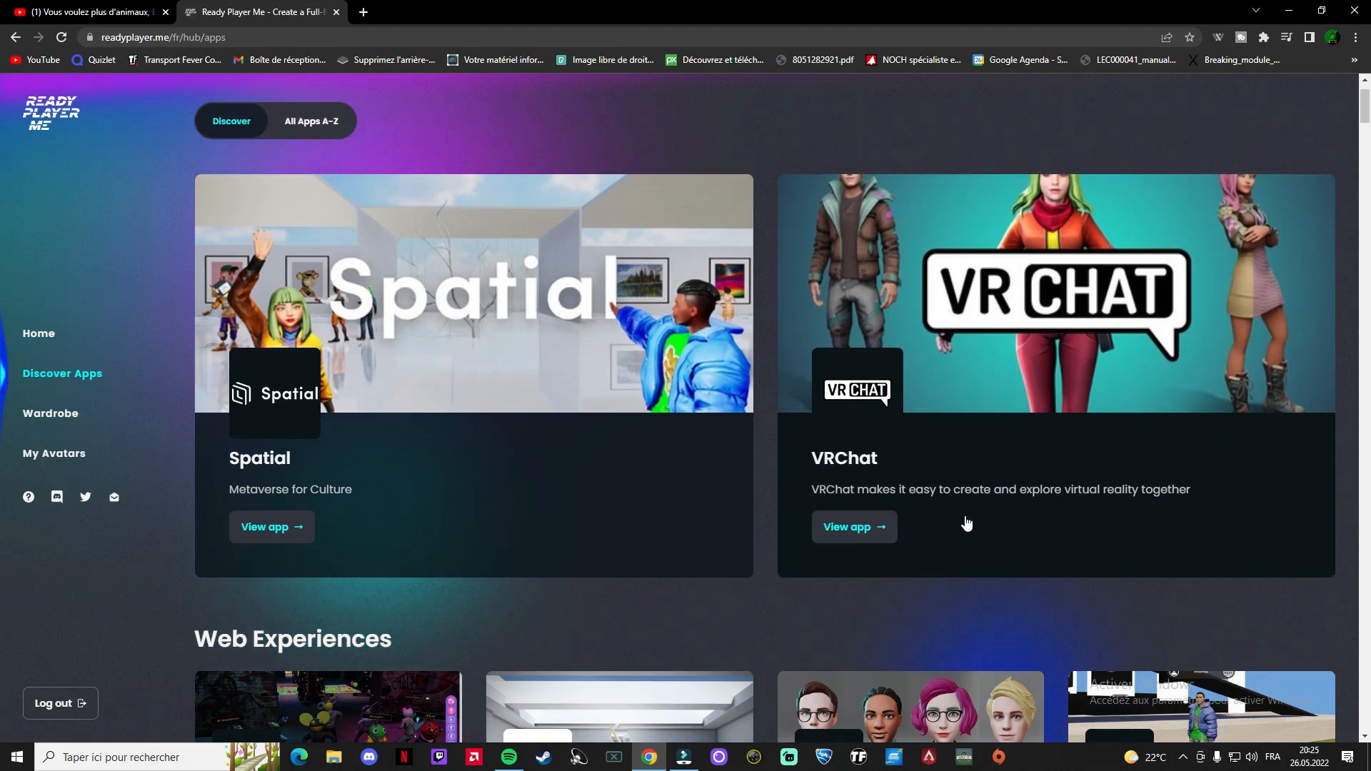
{"action": "scroll", "coordinate": [933, 505], "scroll_direction": "down", "scroll_amount": 5}
{"action": "scroll", "coordinate": [907, 428], "scroll_direction": "down", "scroll_amount": 9}
{"action": "scroll", "coordinate": [874, 444], "scroll_direction": "down", "scroll_amount": 6}
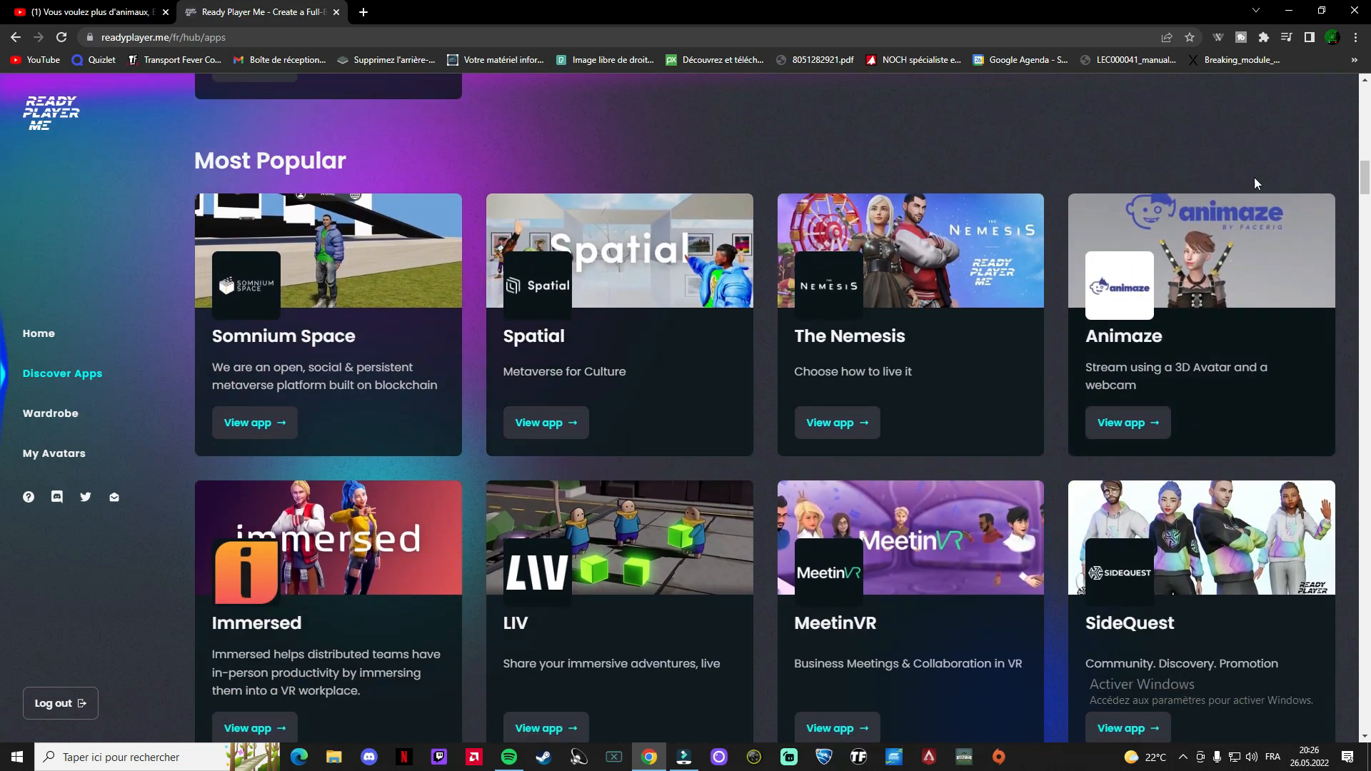
{"action": "left_click", "coordinate": [1219, 335]}
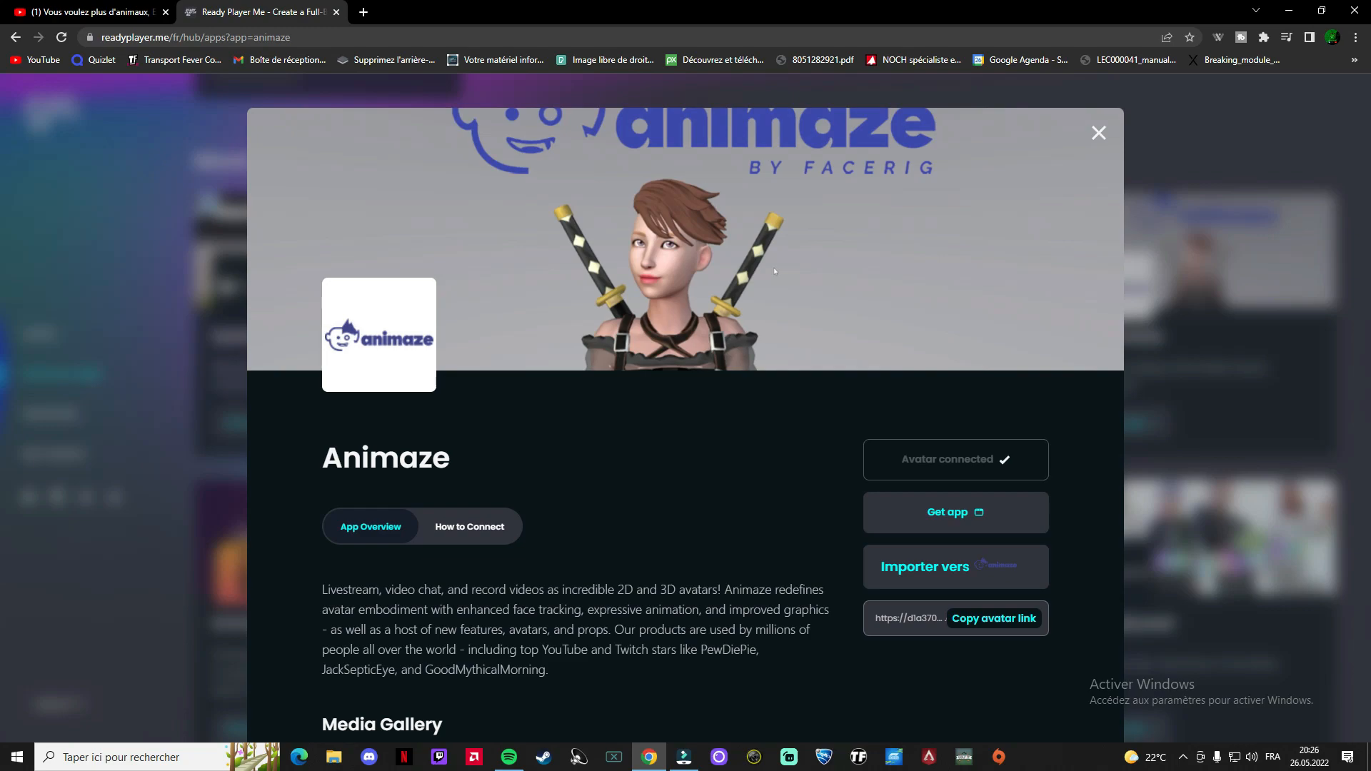
- Switch to the Animaze desktop app and load the imported avatar in the white hoodie from the recently used ones
{"action": "left_click", "coordinate": [120, 758]}
{"action": "left_click", "coordinate": [1033, 757]}
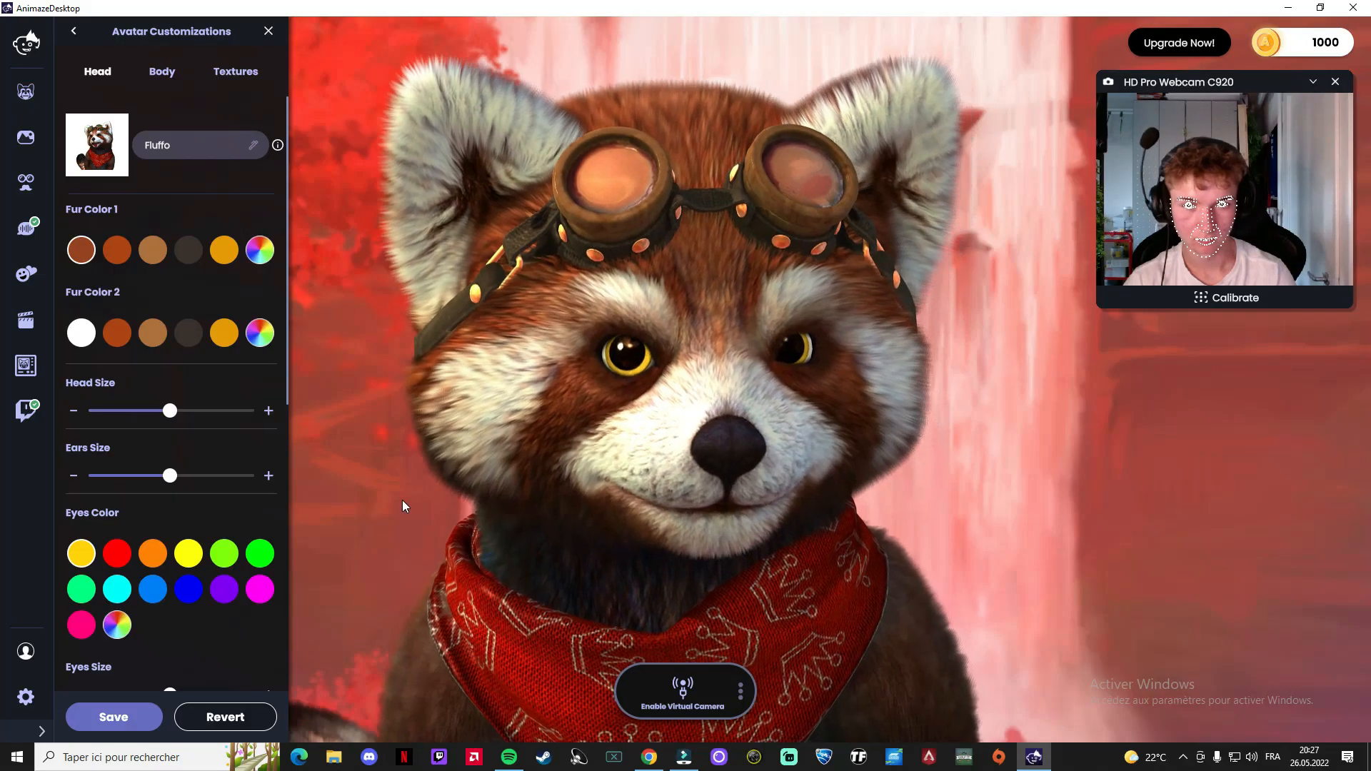
{"action": "left_click", "coordinate": [25, 91]}
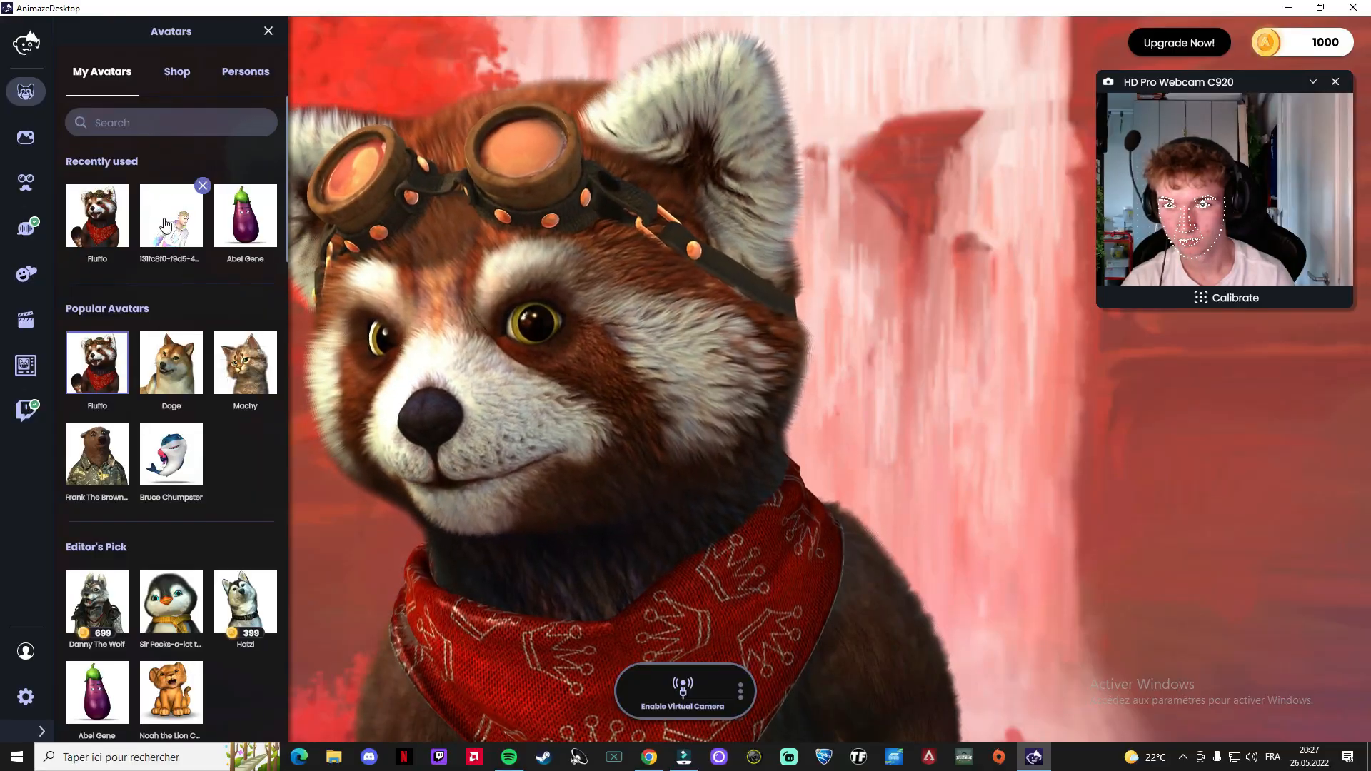
{"action": "left_click", "coordinate": [165, 224]}
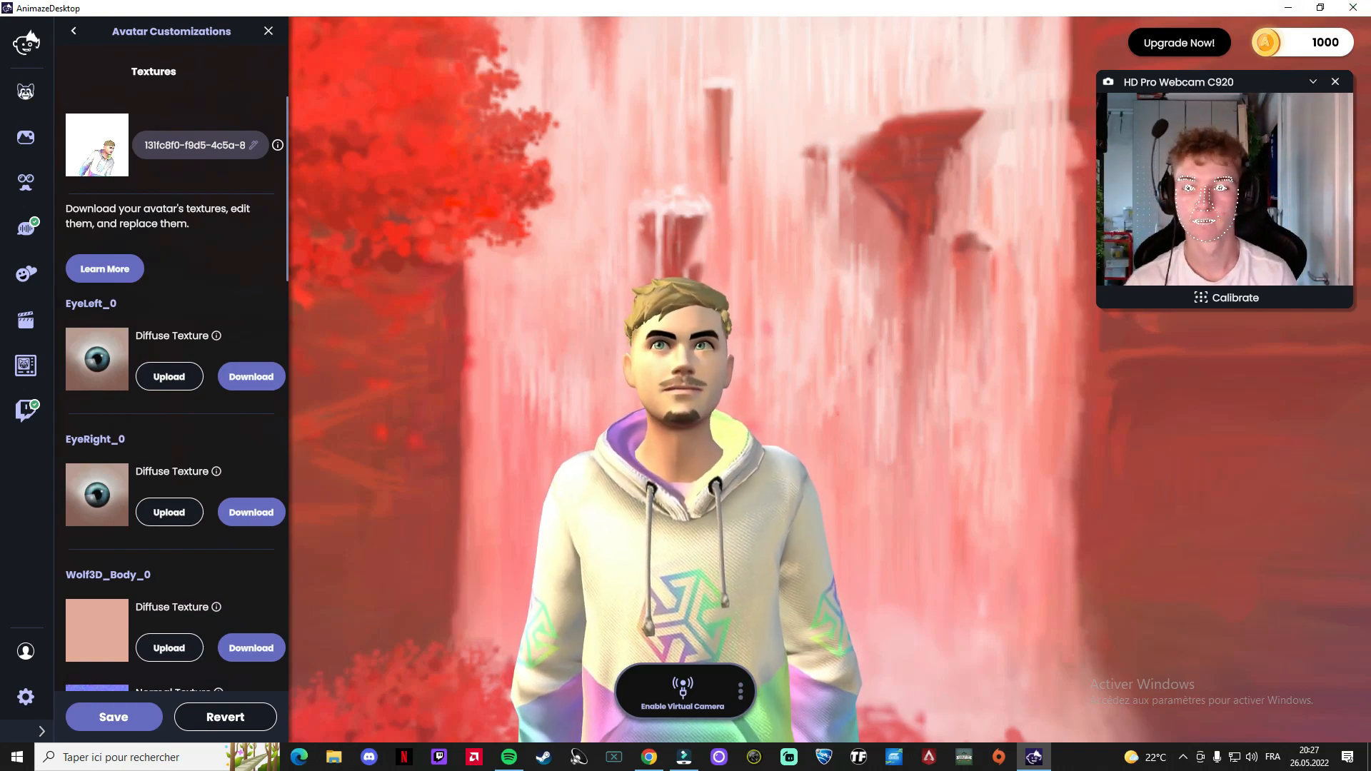
- Open the Video Graphics settings and the webcam options, and calibrate face tracking for the HD Pro Webcam C920
{"action": "left_click", "coordinate": [26, 698]}
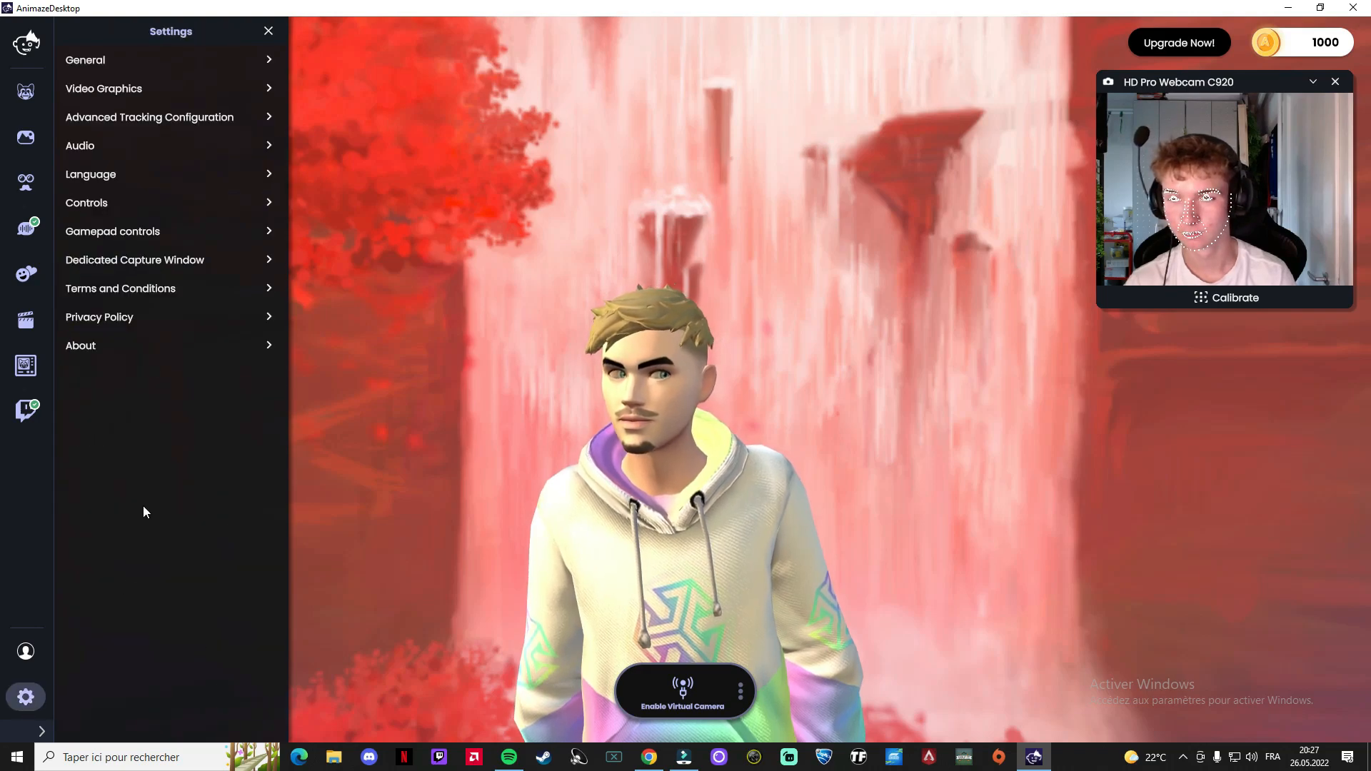
{"action": "left_click", "coordinate": [146, 91]}
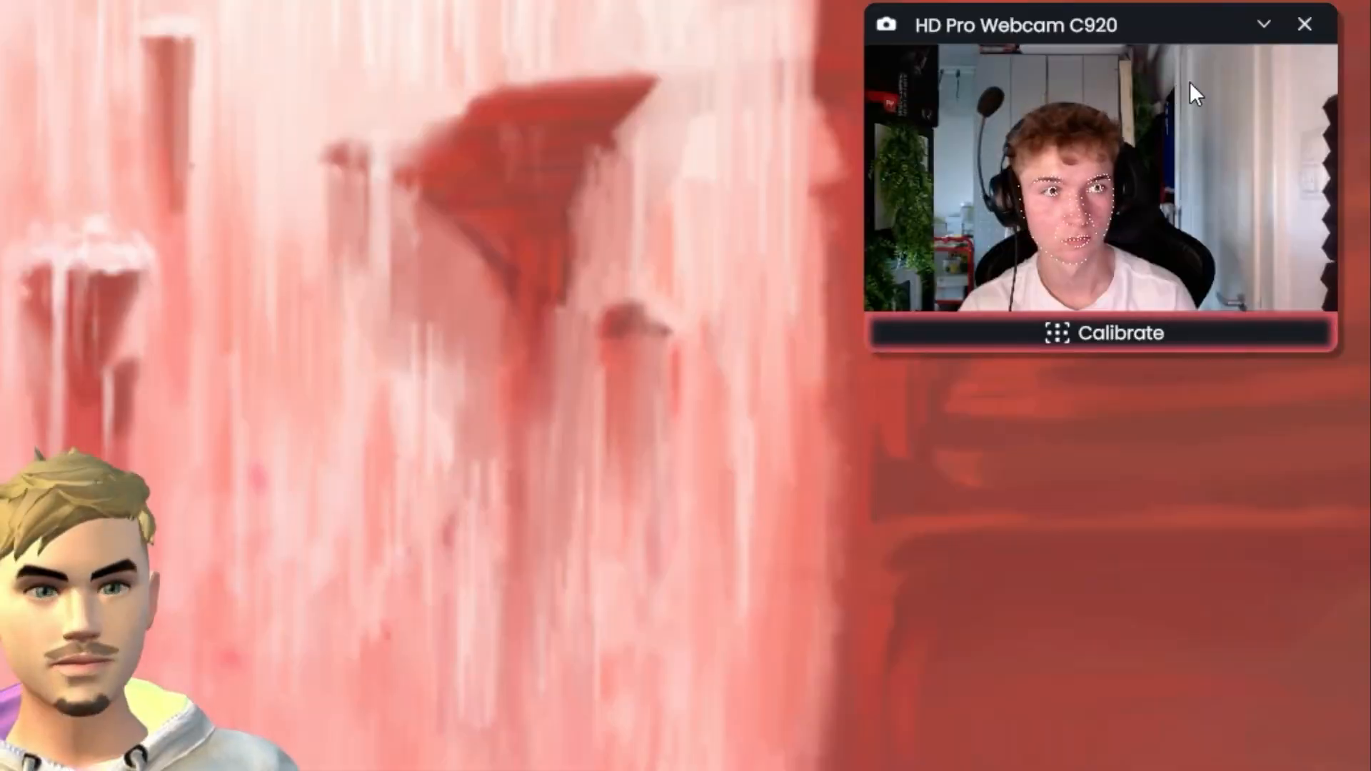
{"action": "left_click", "coordinate": [1263, 26]}
{"action": "scroll", "coordinate": [1100, 200], "scroll_direction": "down", "scroll_amount": 2}
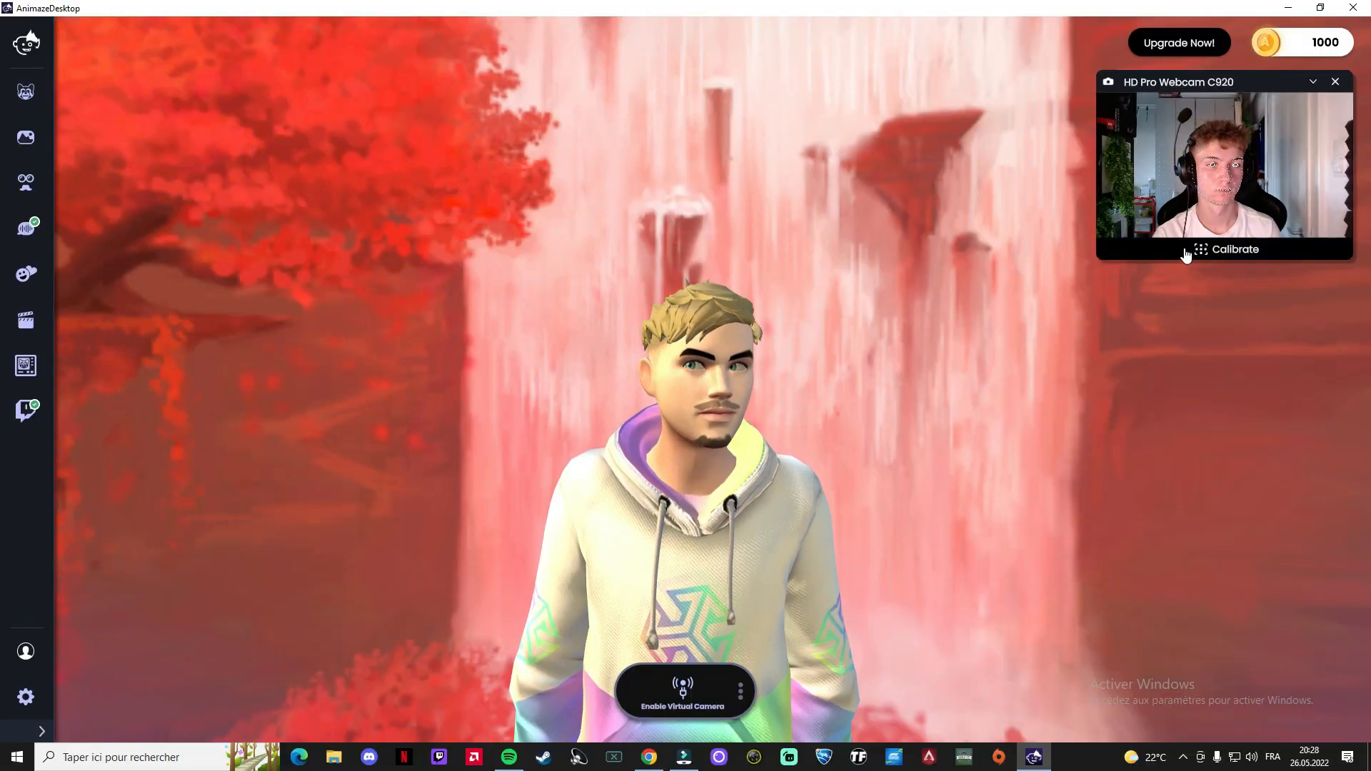
{"action": "left_click", "coordinate": [1234, 251]}
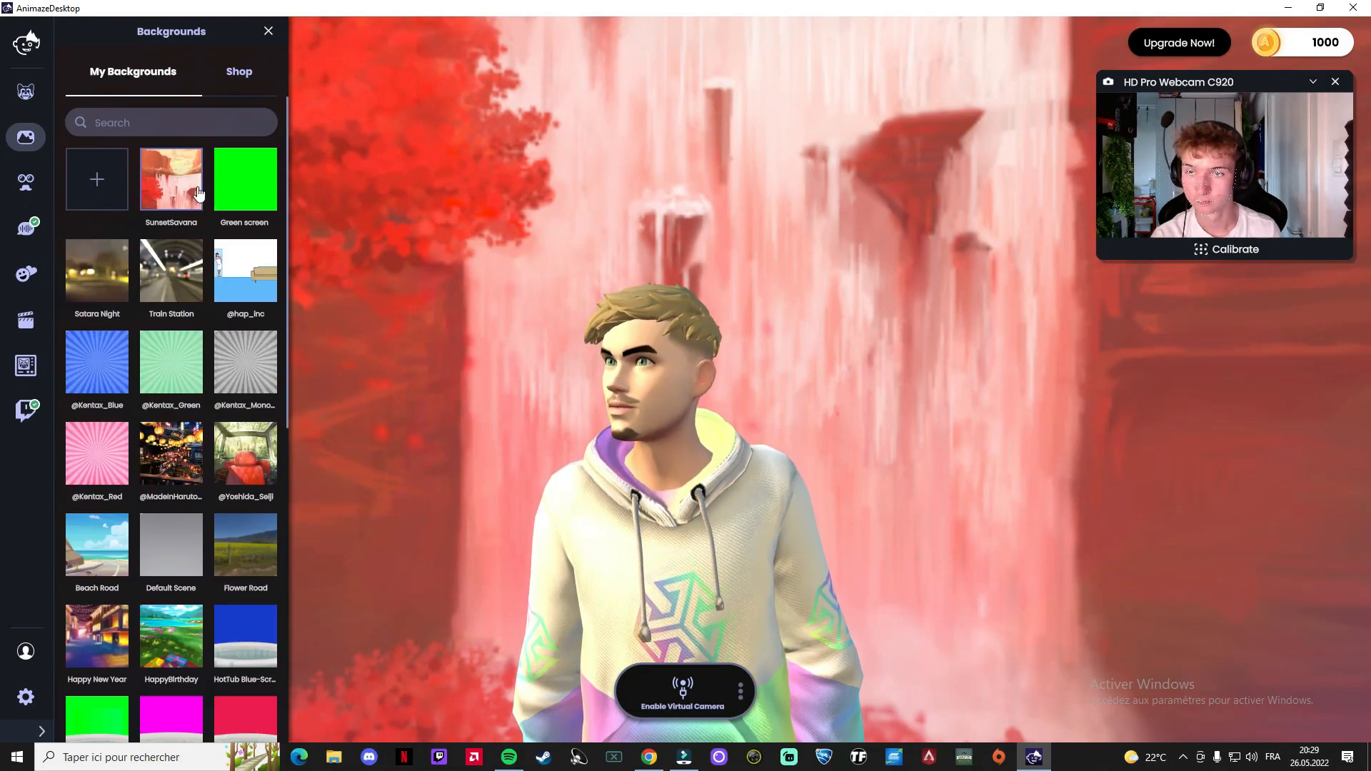
- Try the Green screen background and replace it with the overgrown vehicle interior with red seats
{"action": "left_click", "coordinate": [238, 199]}
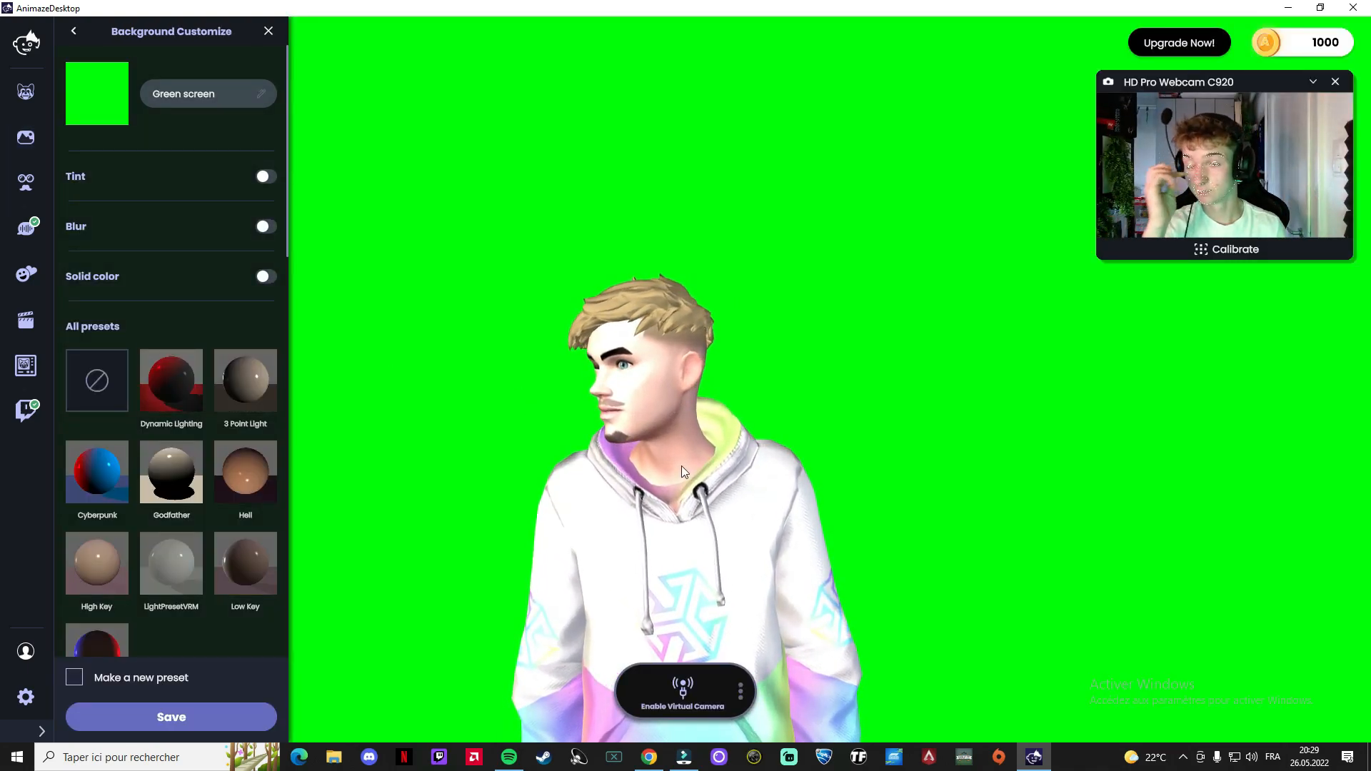
{"action": "left_click", "coordinate": [71, 32]}
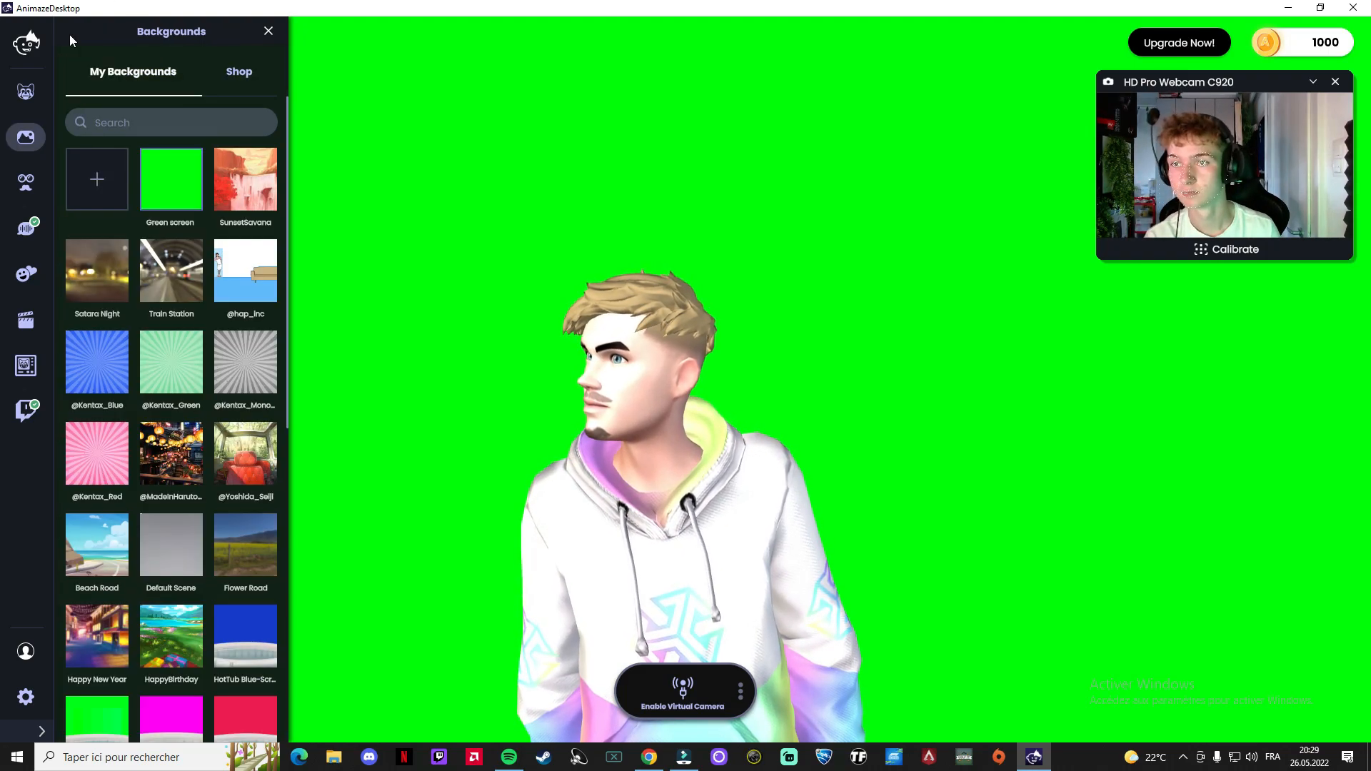
{"action": "scroll", "coordinate": [160, 399], "scroll_direction": "down", "scroll_amount": 1}
{"action": "scroll", "coordinate": [160, 400], "scroll_direction": "down", "scroll_amount": 1}
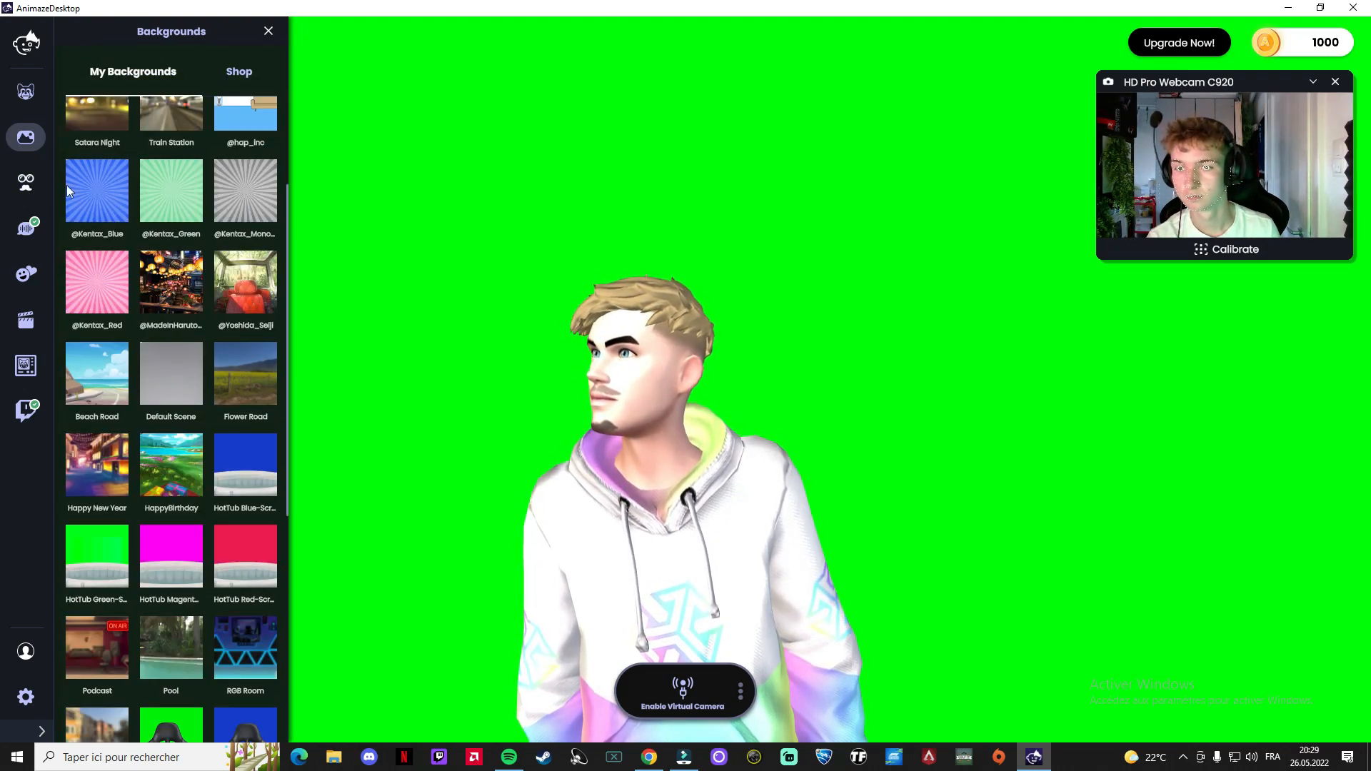
{"action": "left_click", "coordinate": [227, 303]}
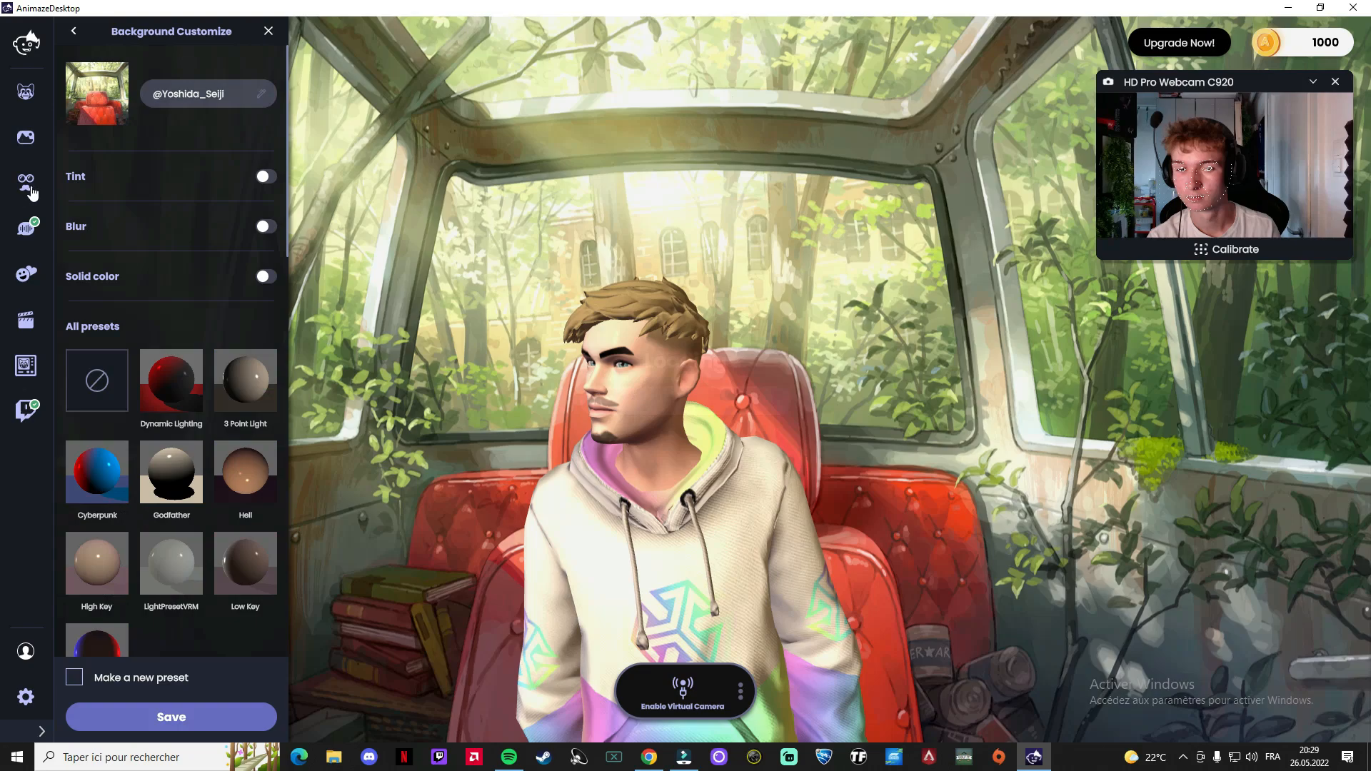
- Try the black baseball hat on the avatar and remove it again
{"action": "left_click", "coordinate": [25, 182]}
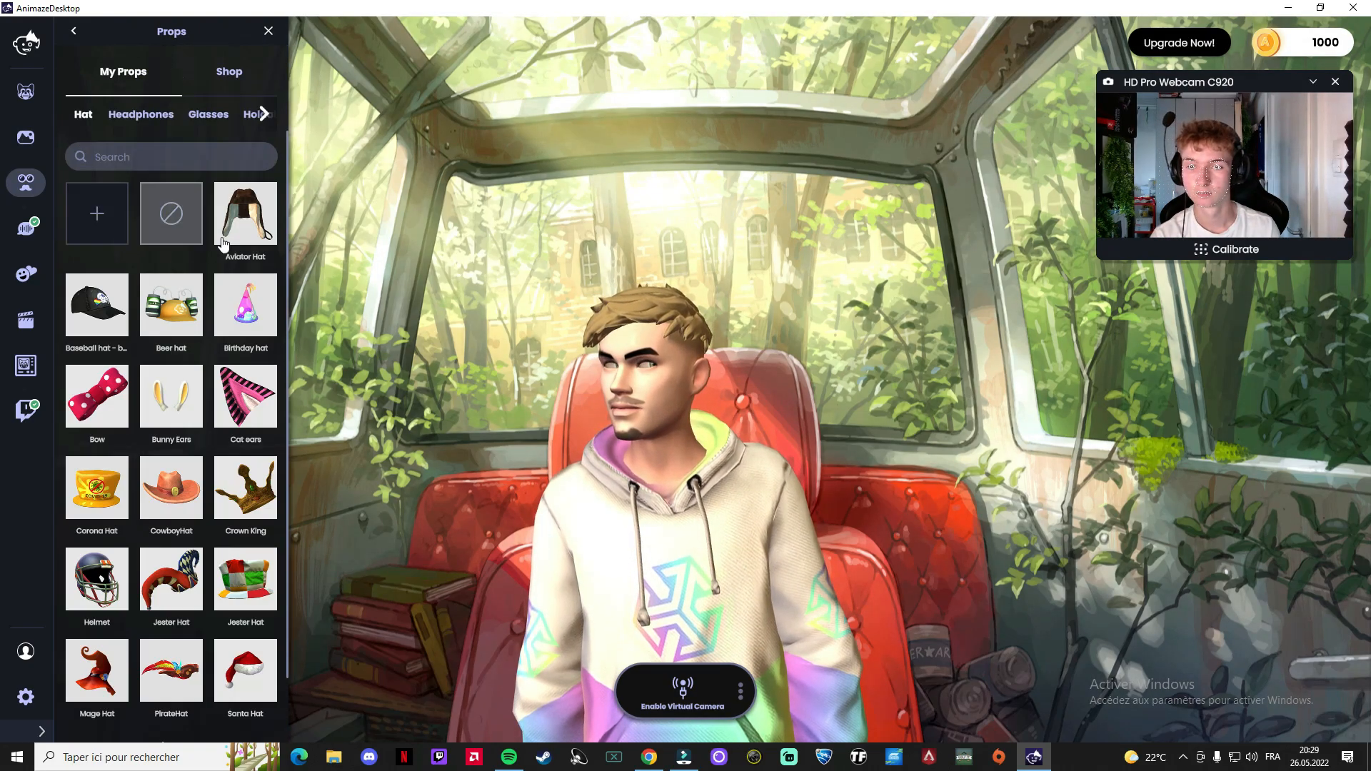
{"action": "left_click", "coordinate": [106, 334]}
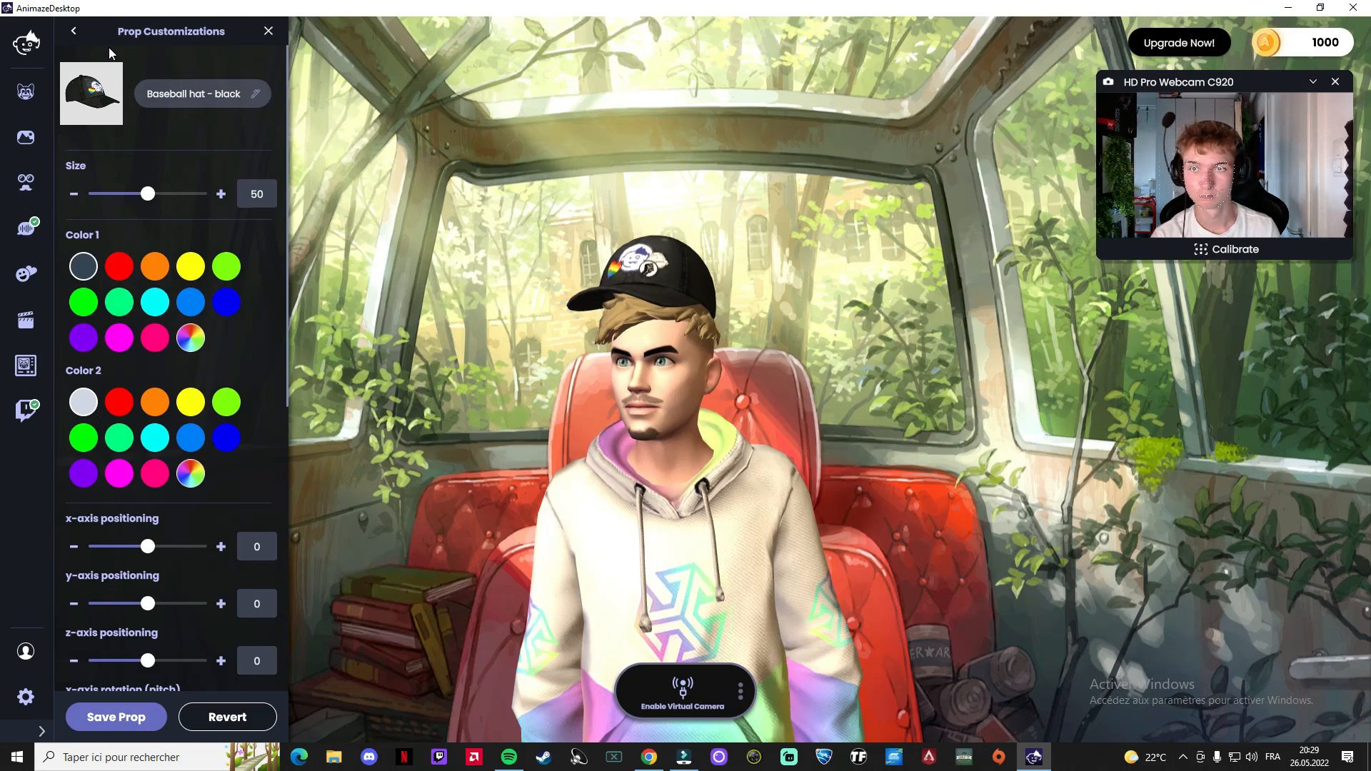
{"action": "left_click", "coordinate": [73, 32]}
{"action": "left_click", "coordinate": [171, 213]}
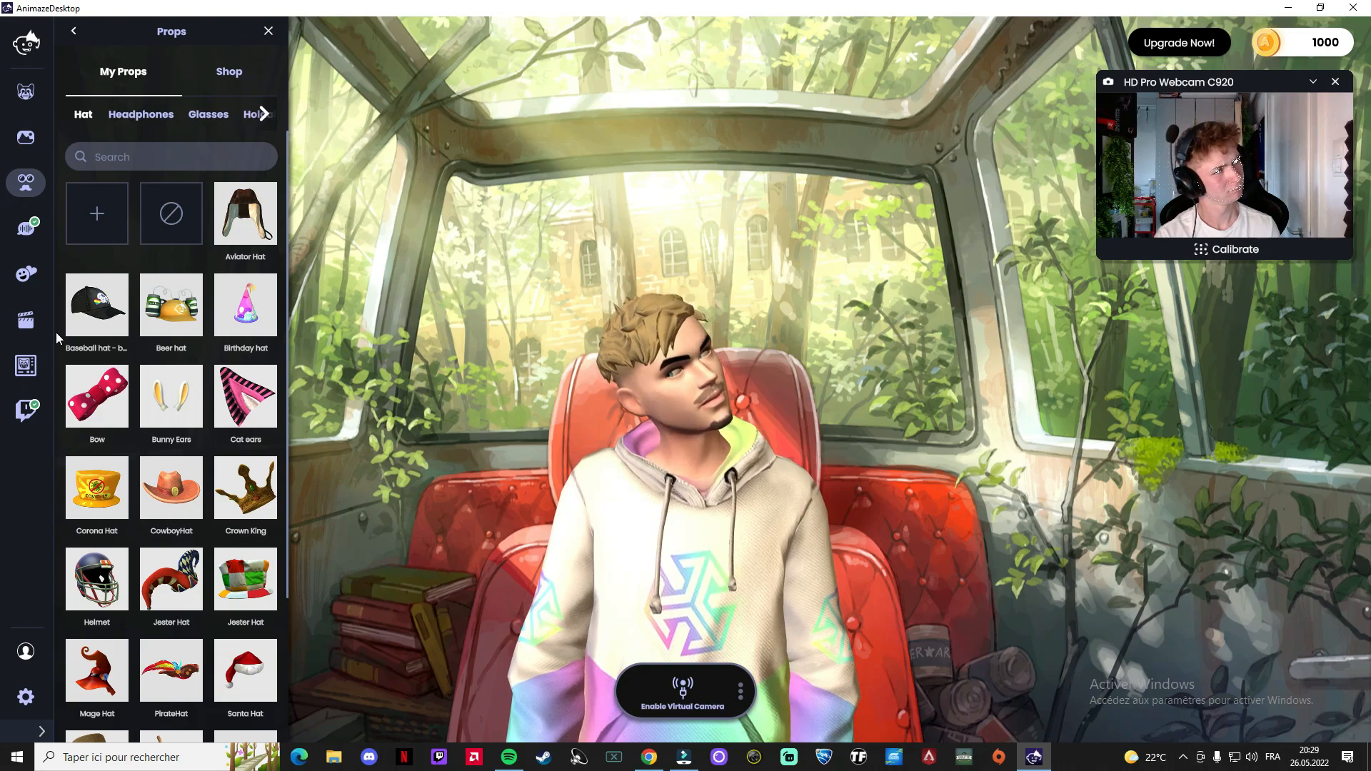
- Try the Slinky voice effect, look at the voice shop, and discard the voice changes while switching to the emotes
{"action": "left_click", "coordinate": [26, 230]}
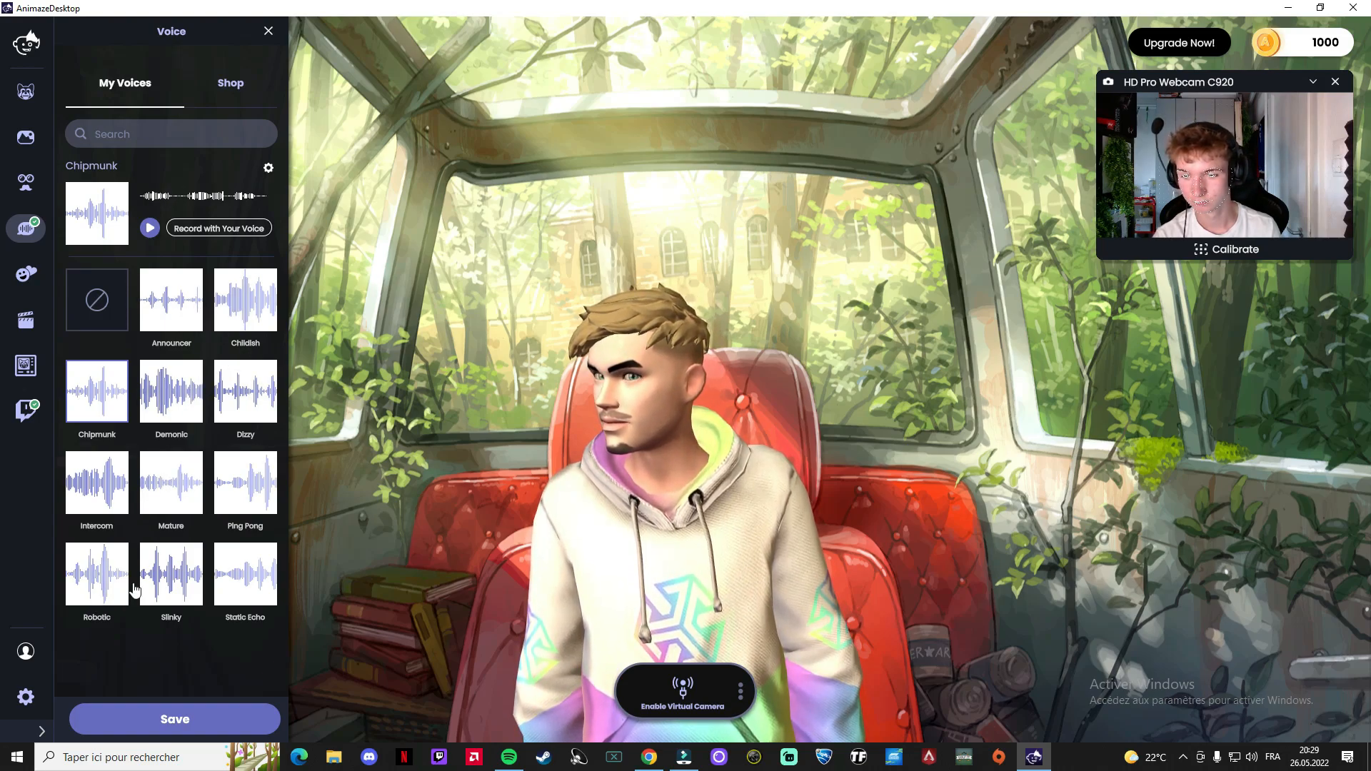
{"action": "left_click", "coordinate": [169, 594]}
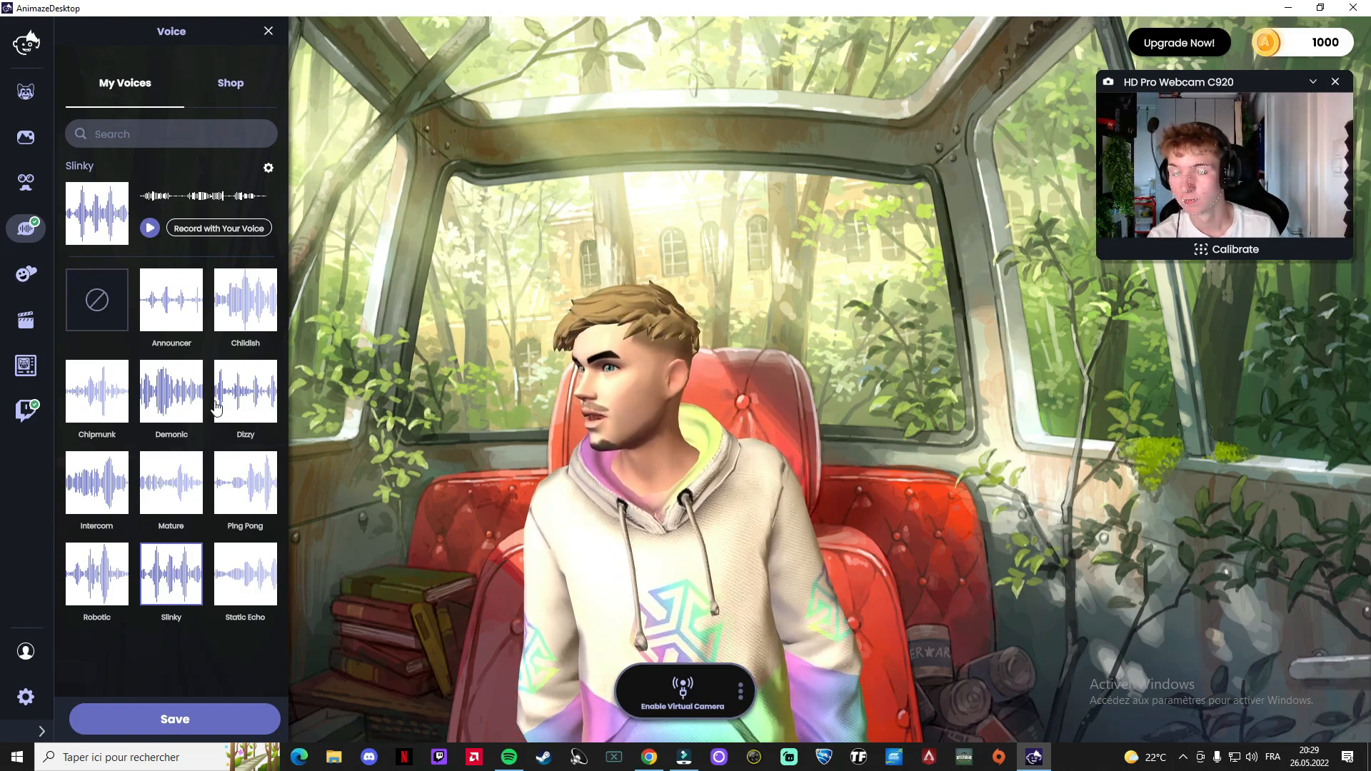
{"action": "left_click", "coordinate": [229, 84]}
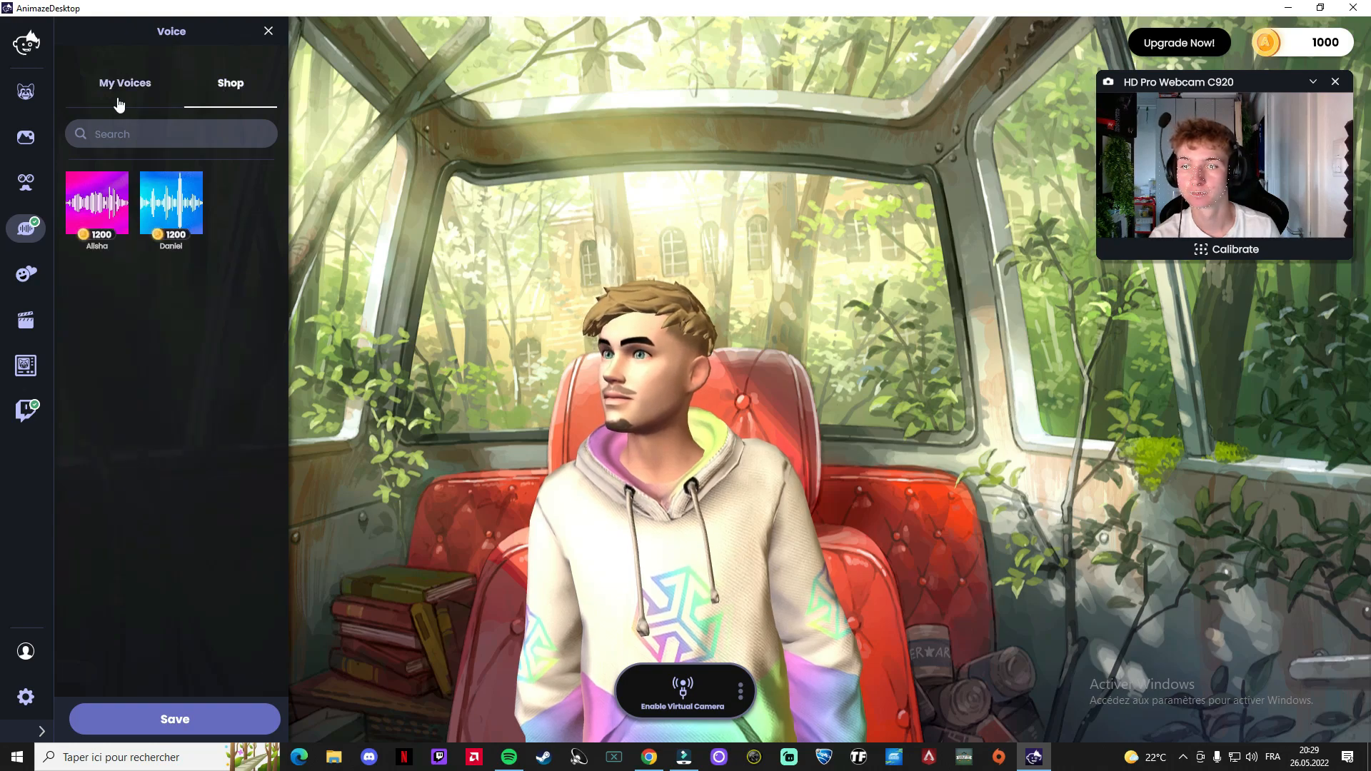
{"action": "left_click", "coordinate": [125, 83]}
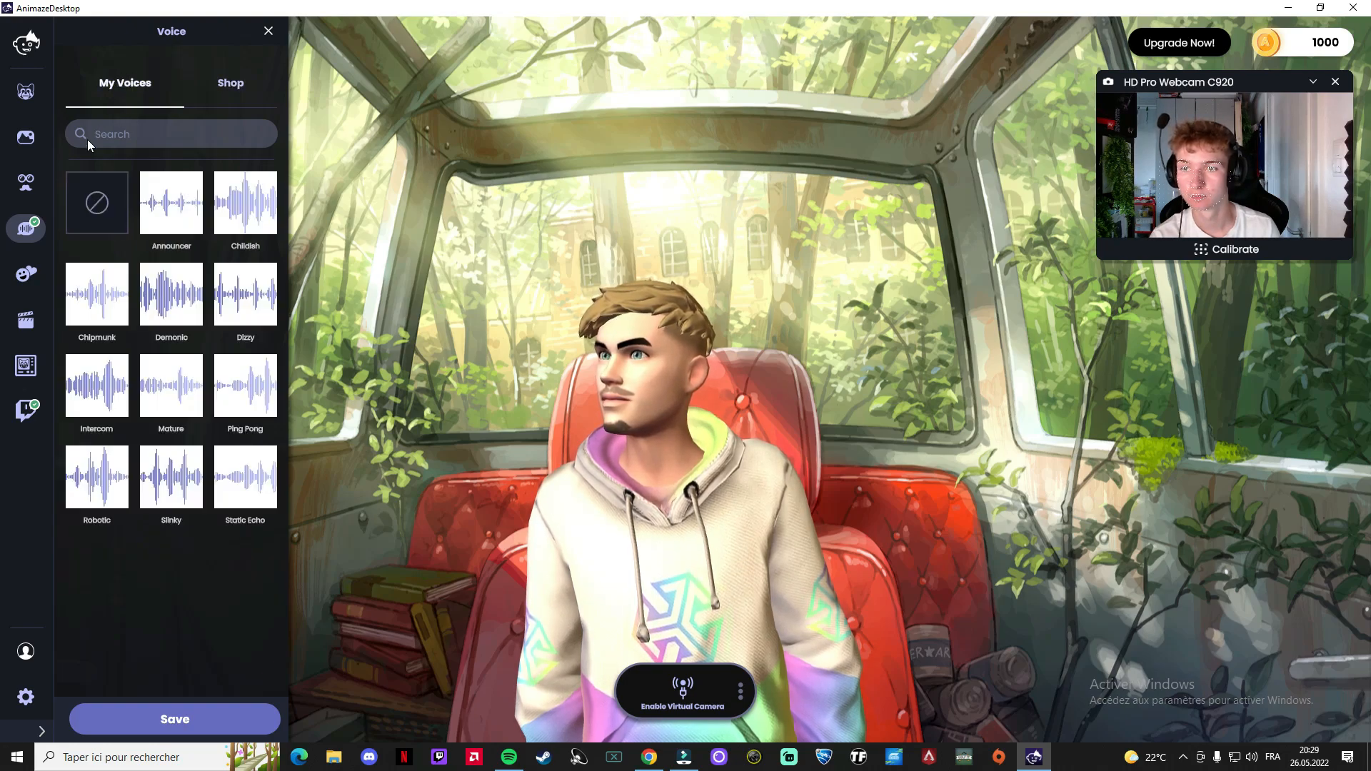
{"action": "left_click", "coordinate": [25, 273]}
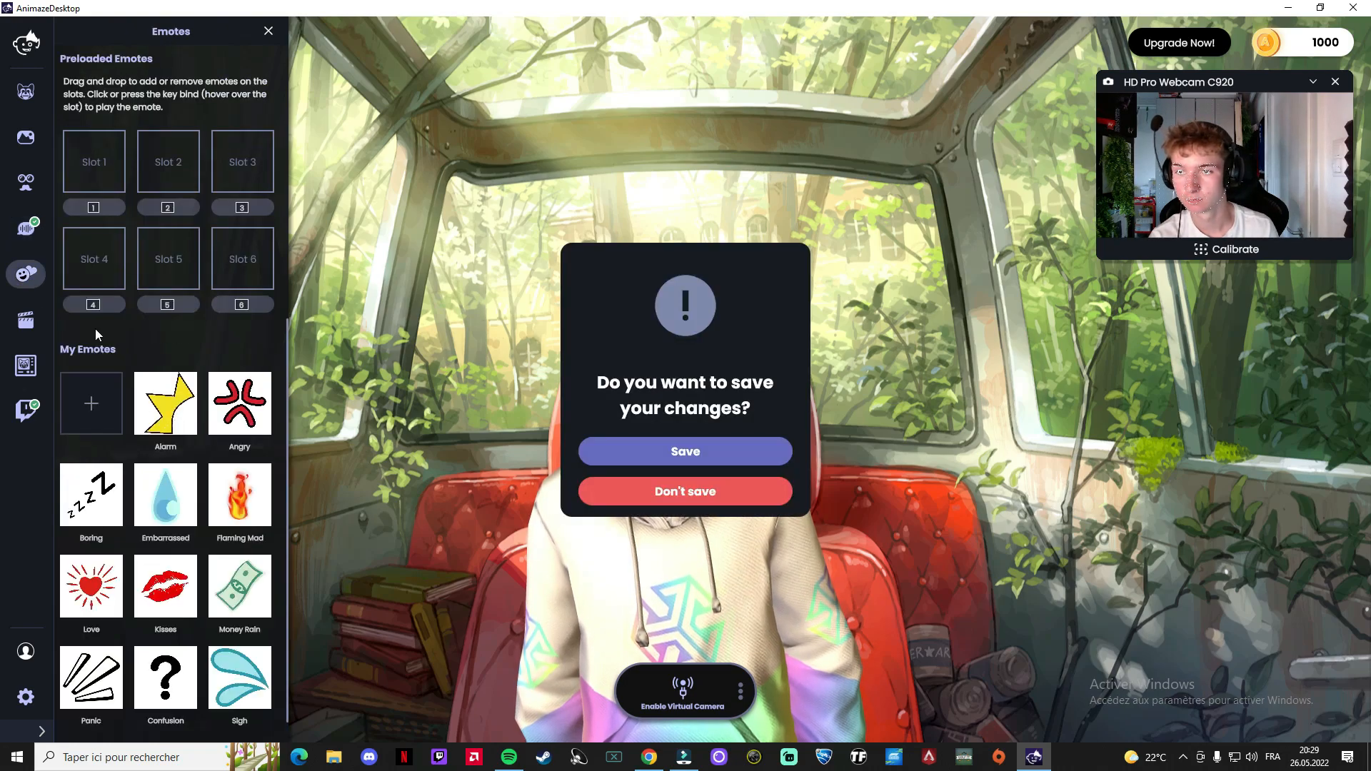
{"action": "left_click", "coordinate": [648, 499]}
- Assign the Alarm, Money Rain, Kisses and Flaming Mad emotes to slots 1 to 4, save the changes, and play the slot 1 emote
{"action": "scroll", "coordinate": [155, 414], "scroll_direction": "down", "scroll_amount": 1}
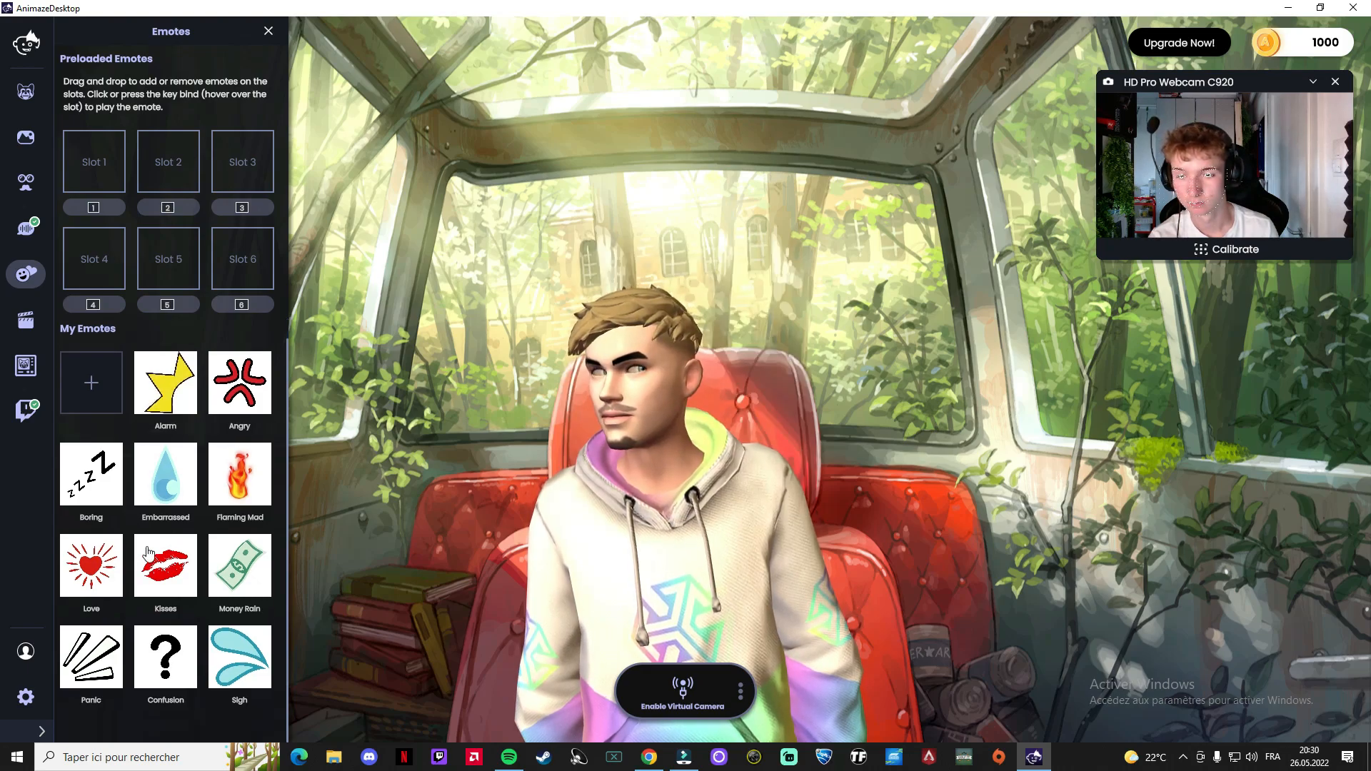
{"action": "left_click_drag", "start_coordinate": [165, 385], "coordinate": [106, 191]}
{"action": "left_click_drag", "start_coordinate": [239, 567], "coordinate": [169, 164]}
{"action": "left_click_drag", "start_coordinate": [165, 564], "coordinate": [242, 161]}
{"action": "left_click_drag", "start_coordinate": [210, 496], "coordinate": [93, 258]}
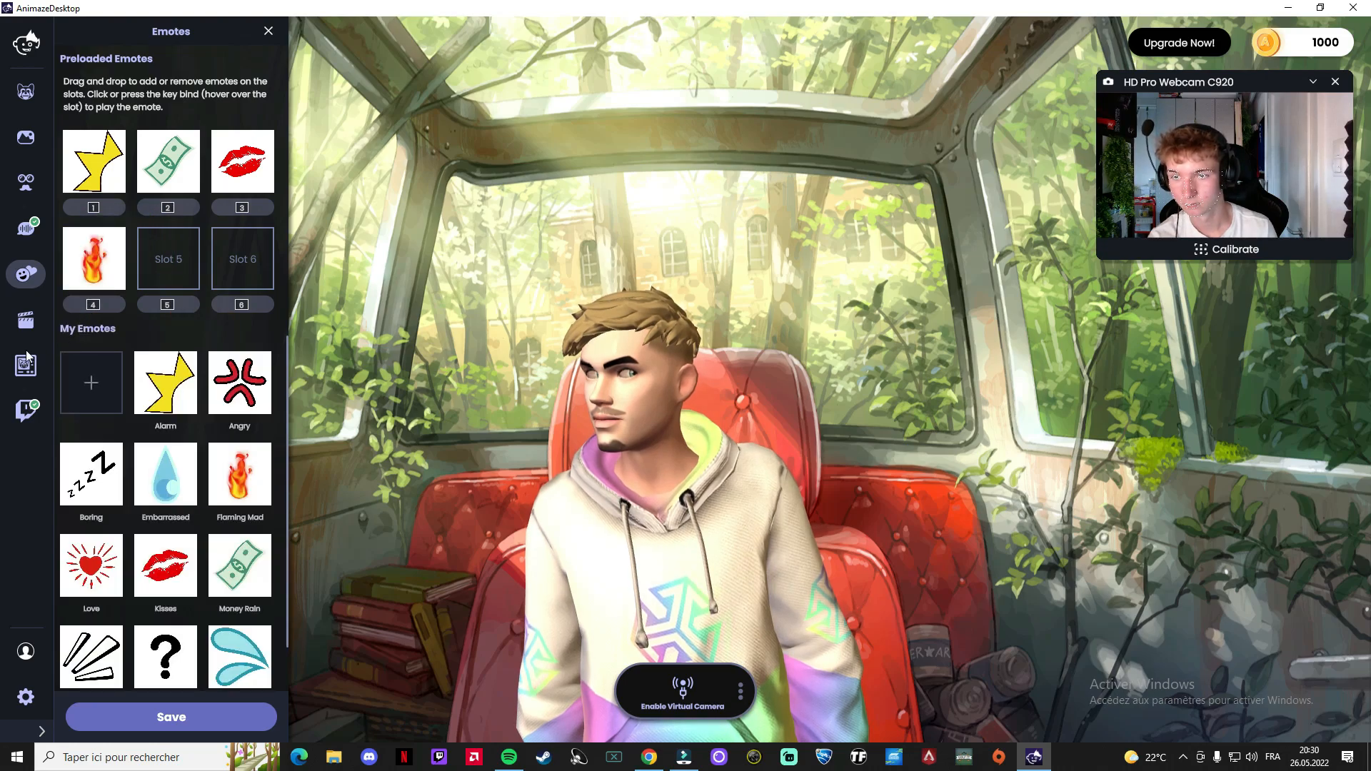
{"action": "scroll", "coordinate": [178, 571], "scroll_direction": "down", "scroll_amount": 1}
{"action": "left_click", "coordinate": [193, 736]}
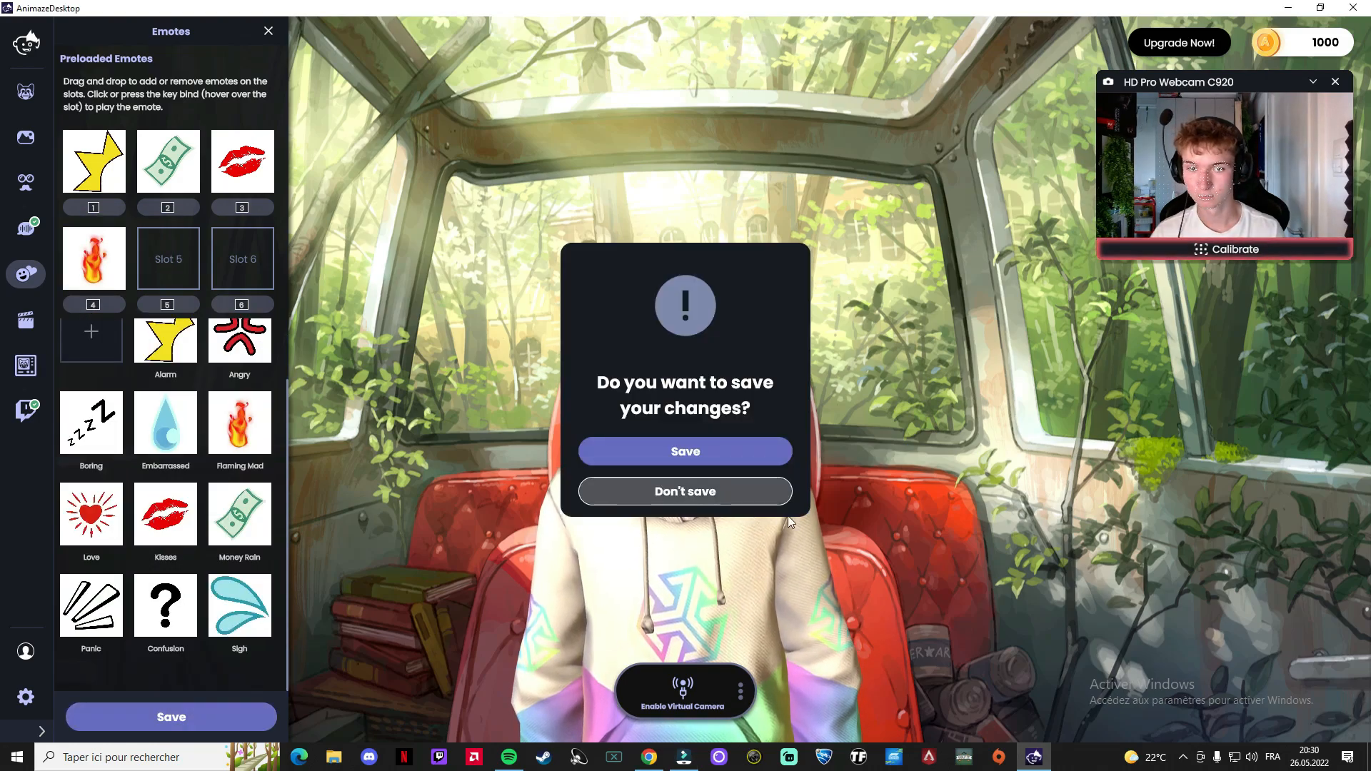
{"action": "left_click", "coordinate": [722, 457]}
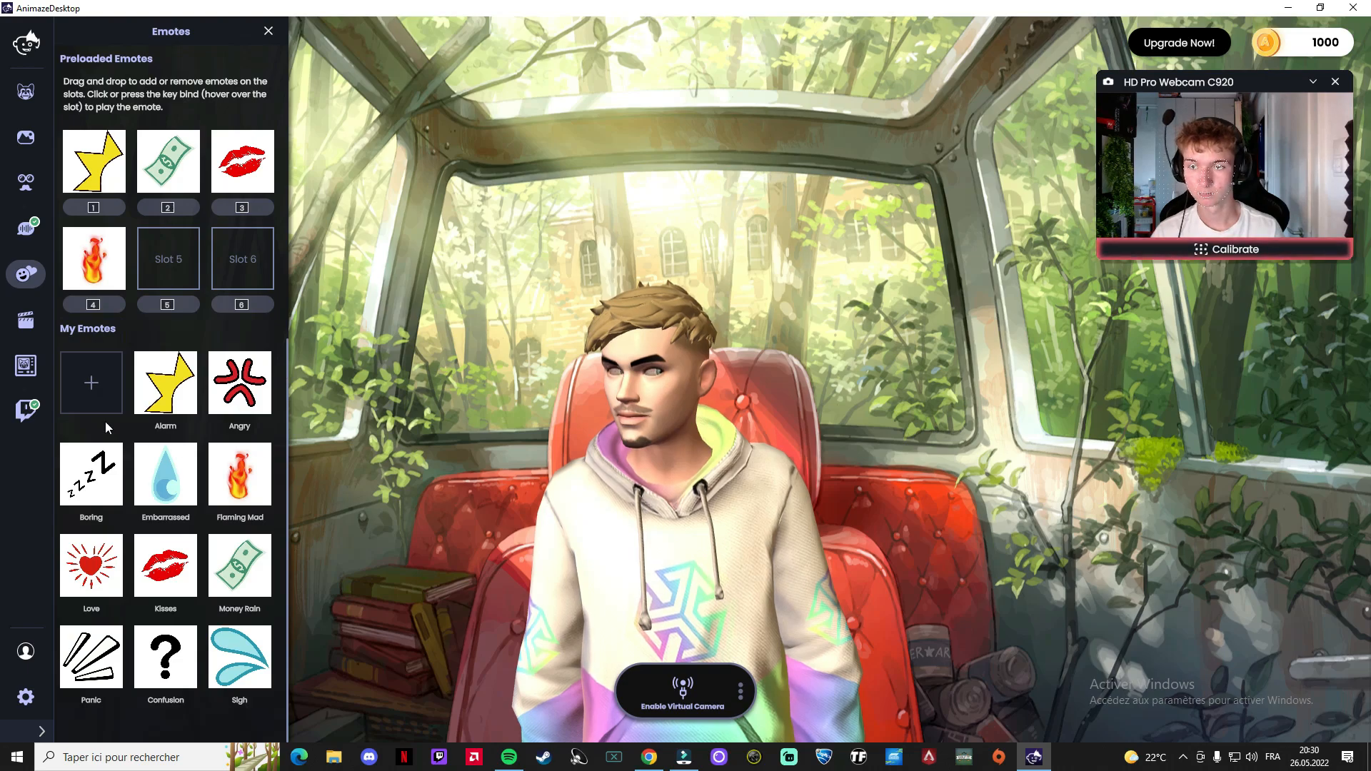
{"action": "scroll", "coordinate": [155, 414], "scroll_direction": "up", "scroll_amount": 1}
{"action": "key", "text": "1"}
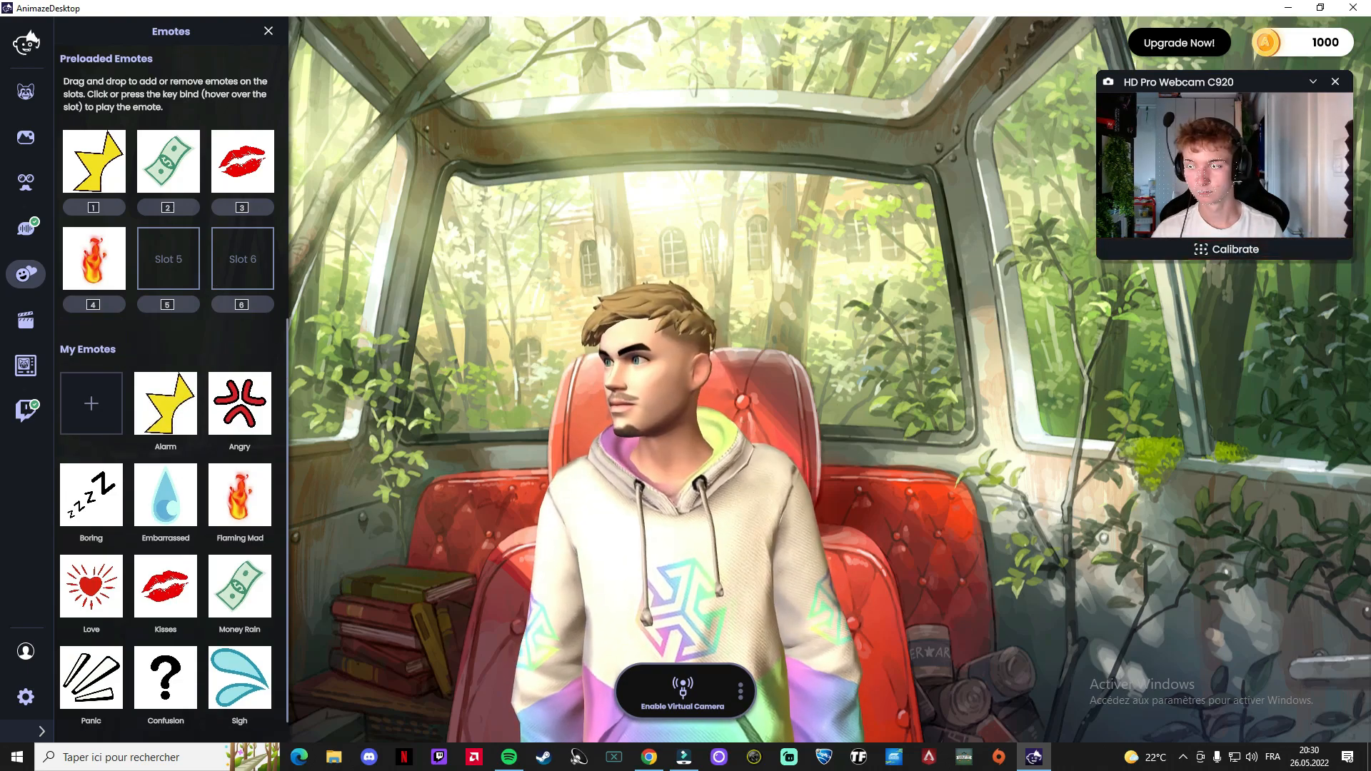
- Play the Hello, Ok and Shrug animations on the avatar and look at the available poses
{"action": "left_click", "coordinate": [31, 321]}
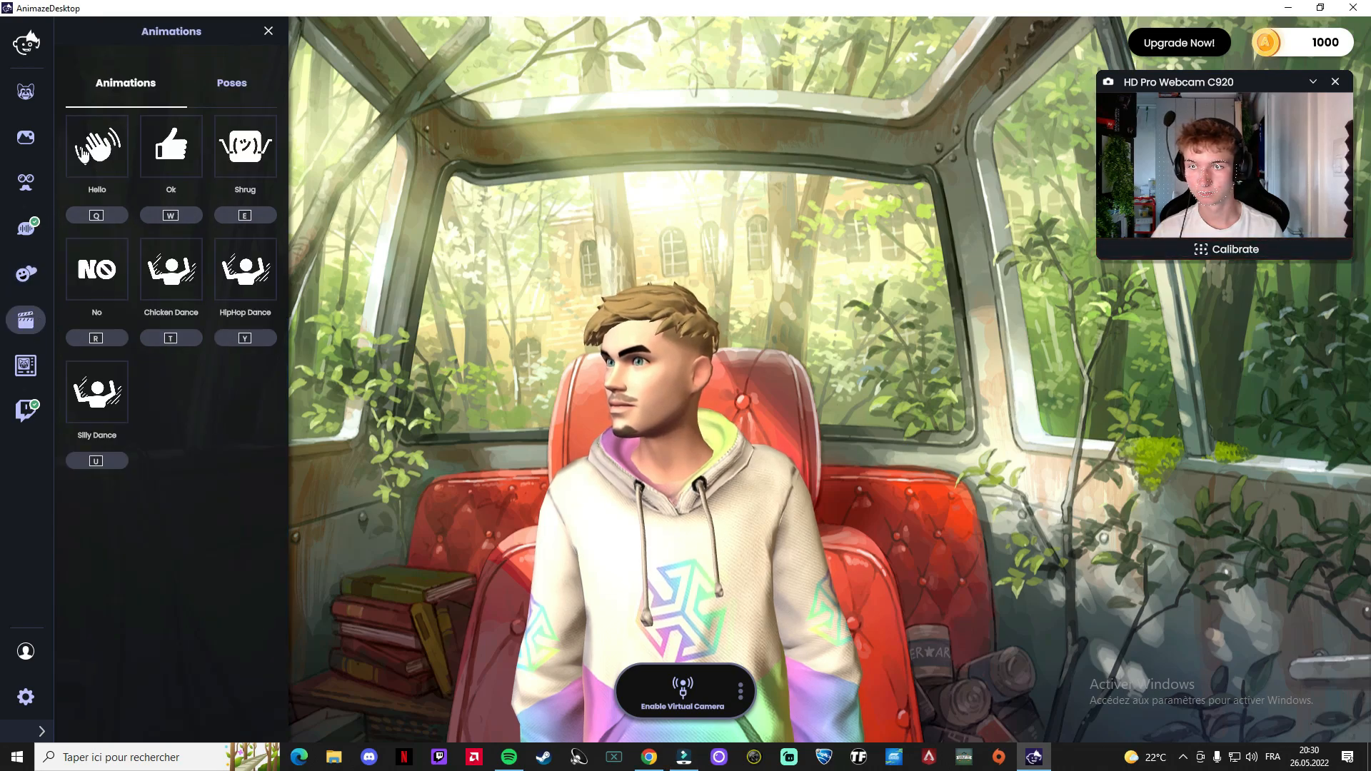
{"action": "key", "text": "q"}
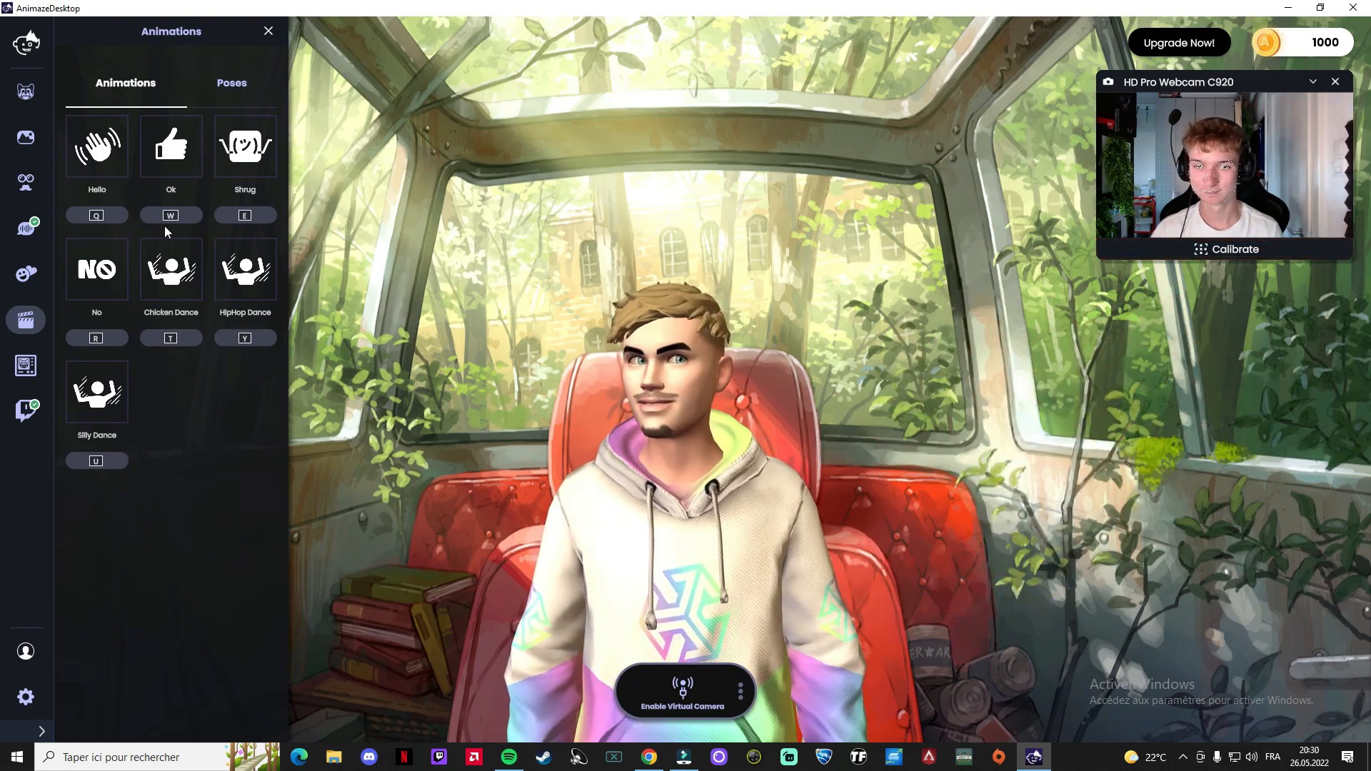
{"action": "key", "text": "w"}
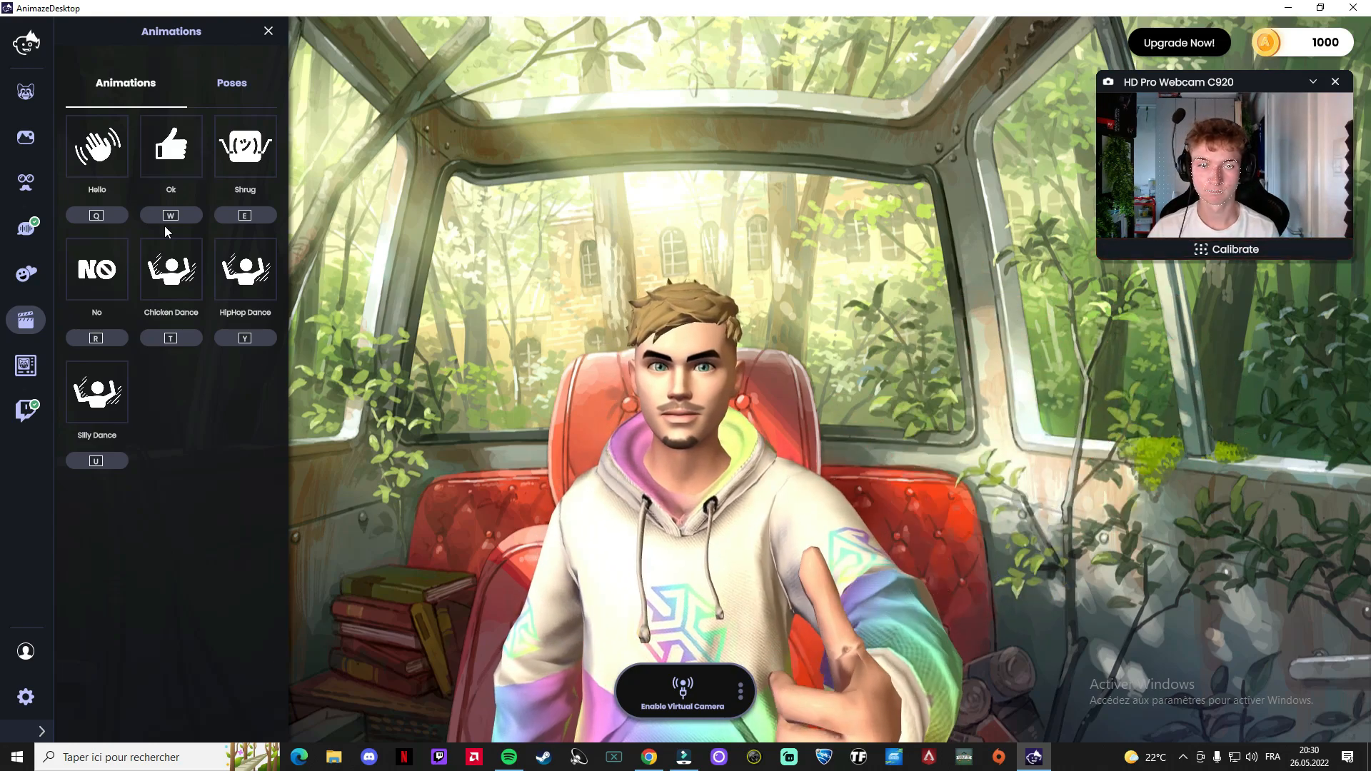
{"action": "key", "text": "e"}
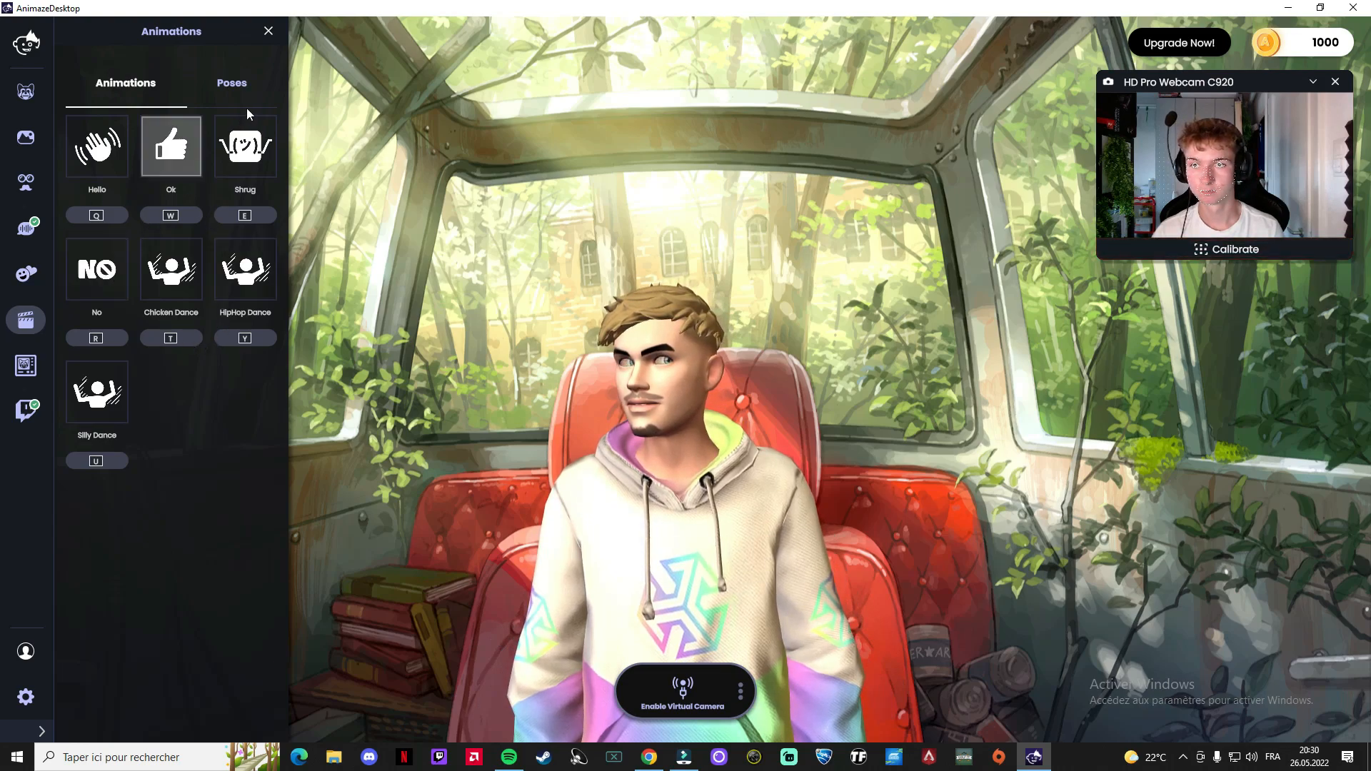
{"action": "left_click", "coordinate": [229, 89]}
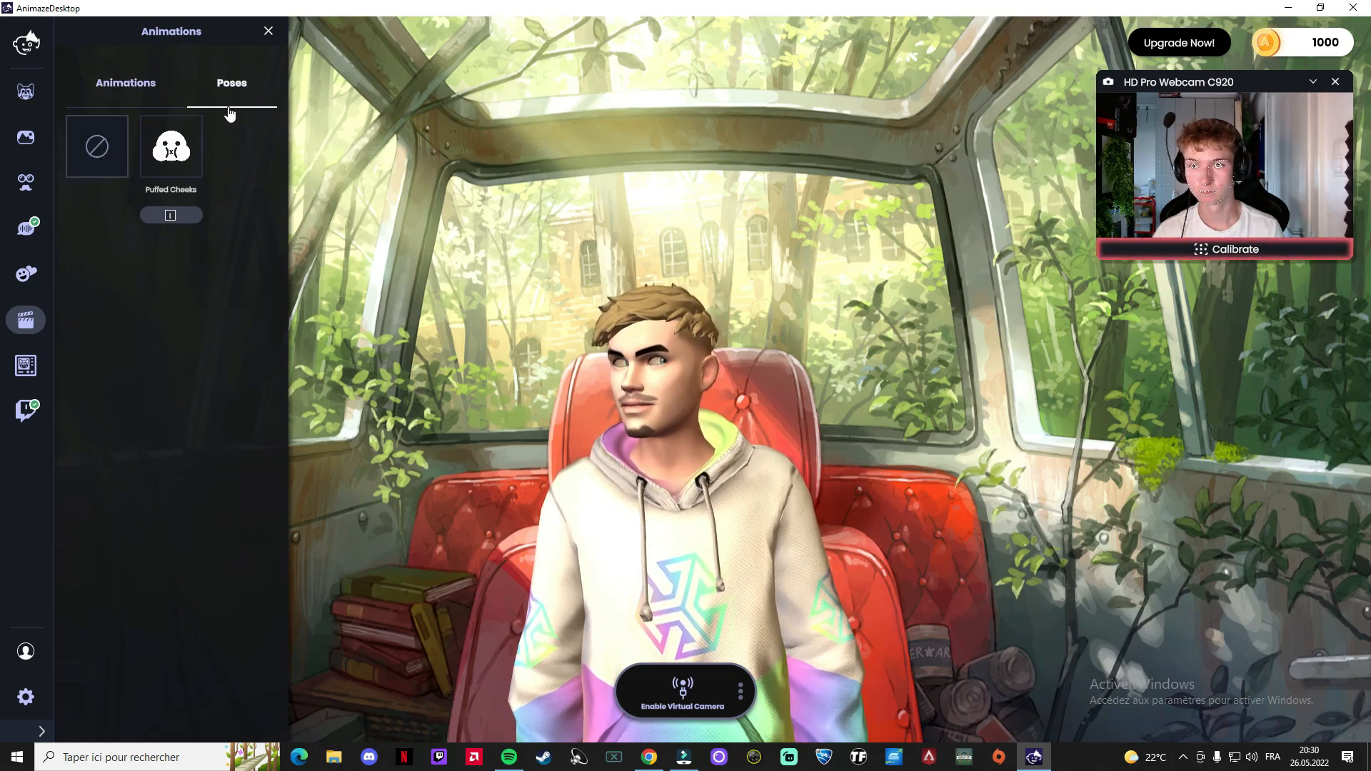
{"action": "left_click", "coordinate": [124, 88]}
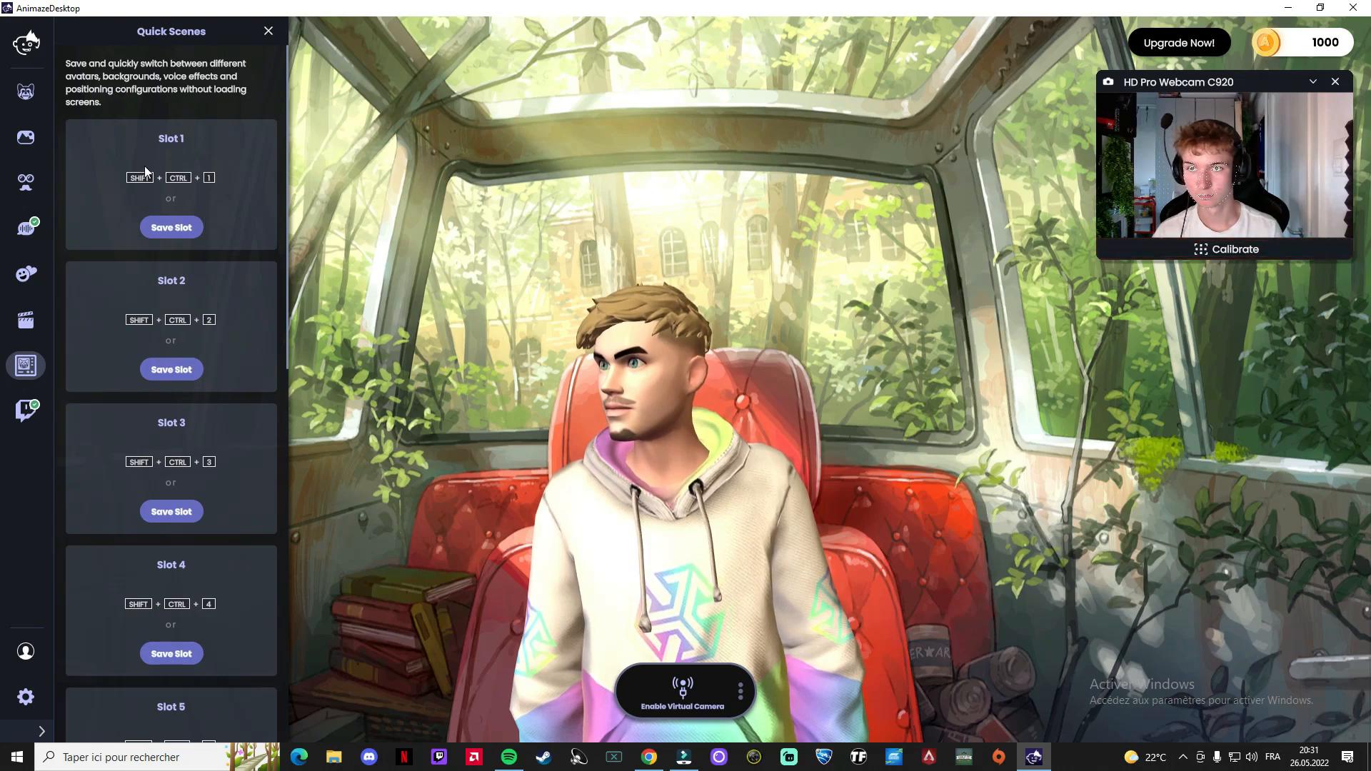
- Look through all the Quick Scenes slots and their assigned shortcuts
{"action": "scroll", "coordinate": [172, 357], "scroll_direction": "down", "scroll_amount": 3}
{"action": "scroll", "coordinate": [178, 464], "scroll_direction": "down", "scroll_amount": 3}
{"action": "scroll", "coordinate": [179, 468], "scroll_direction": "down", "scroll_amount": 3}
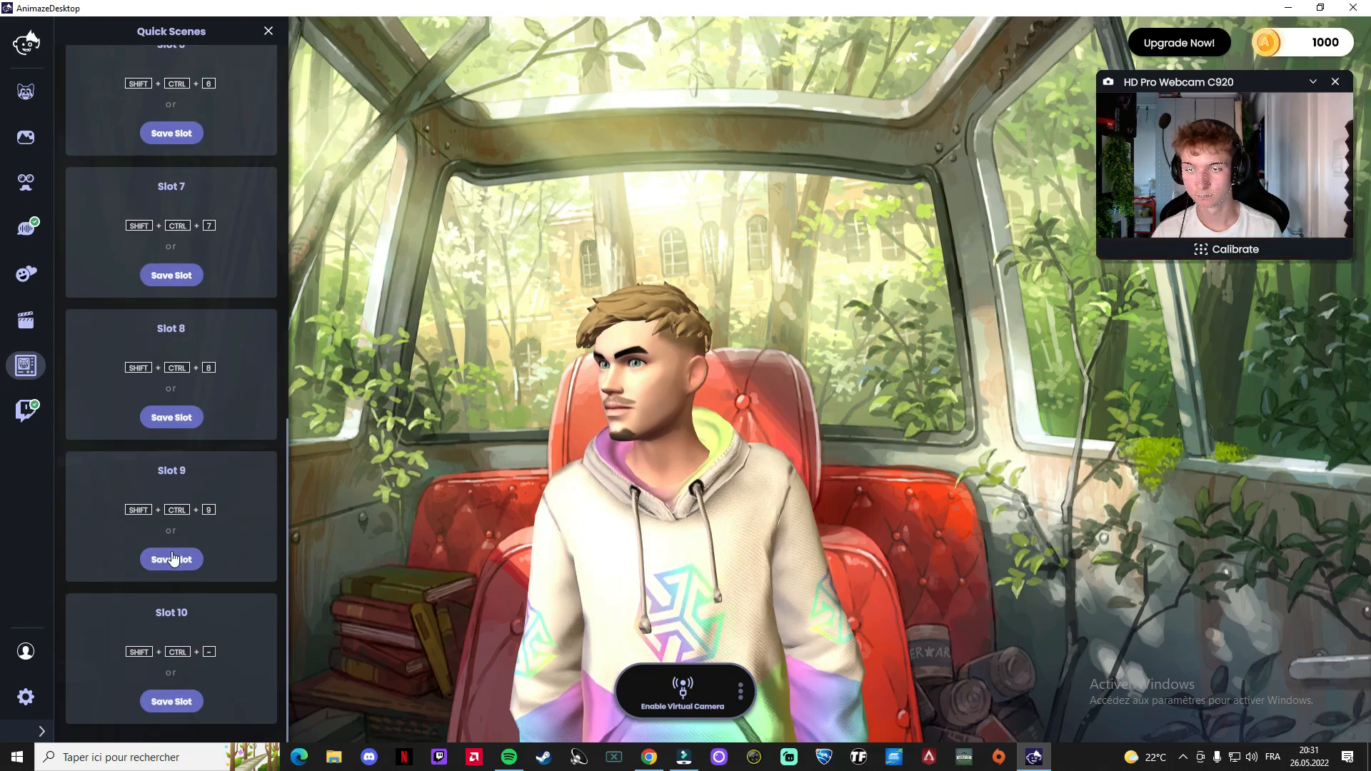
{"action": "left_click", "coordinate": [215, 536]}
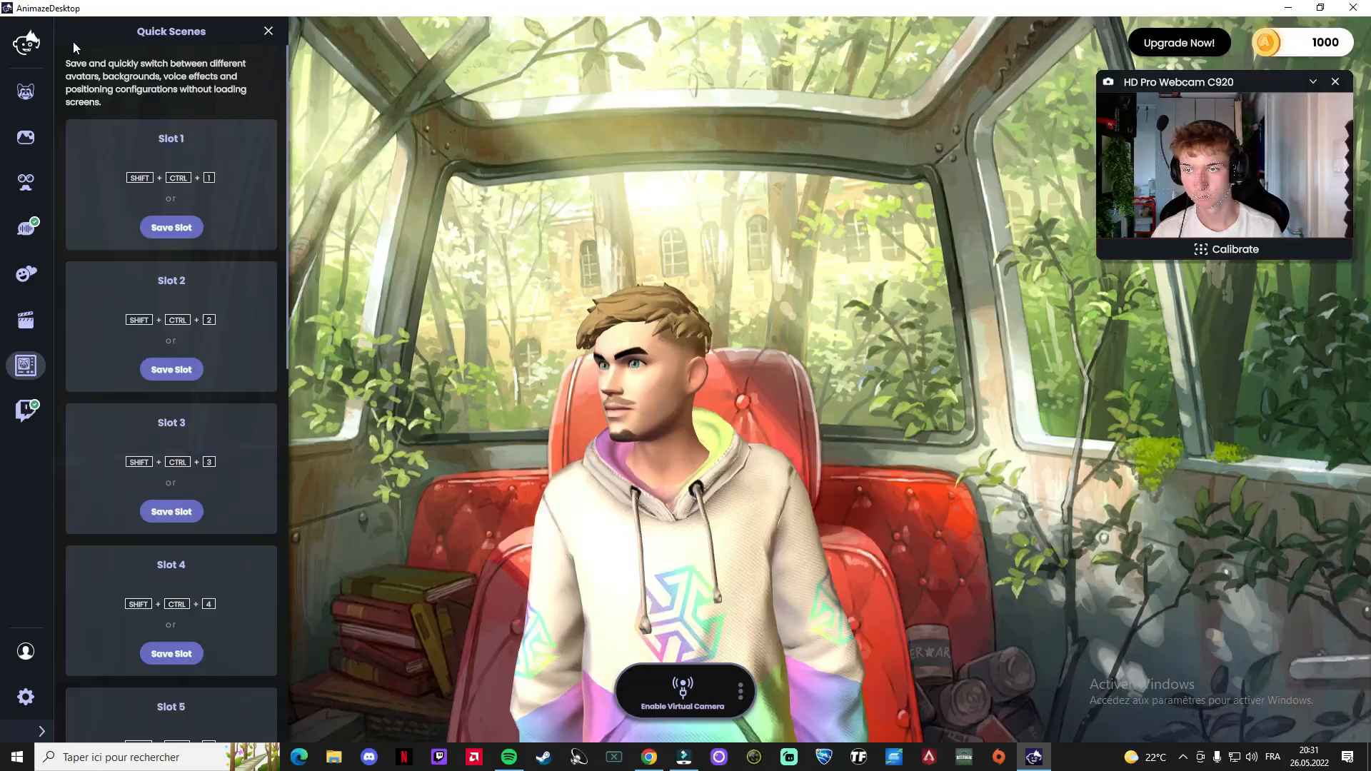
- Open the Twitch stream actions, check the connected account, and open the settings of Action 1
{"action": "left_click", "coordinate": [16, 412]}
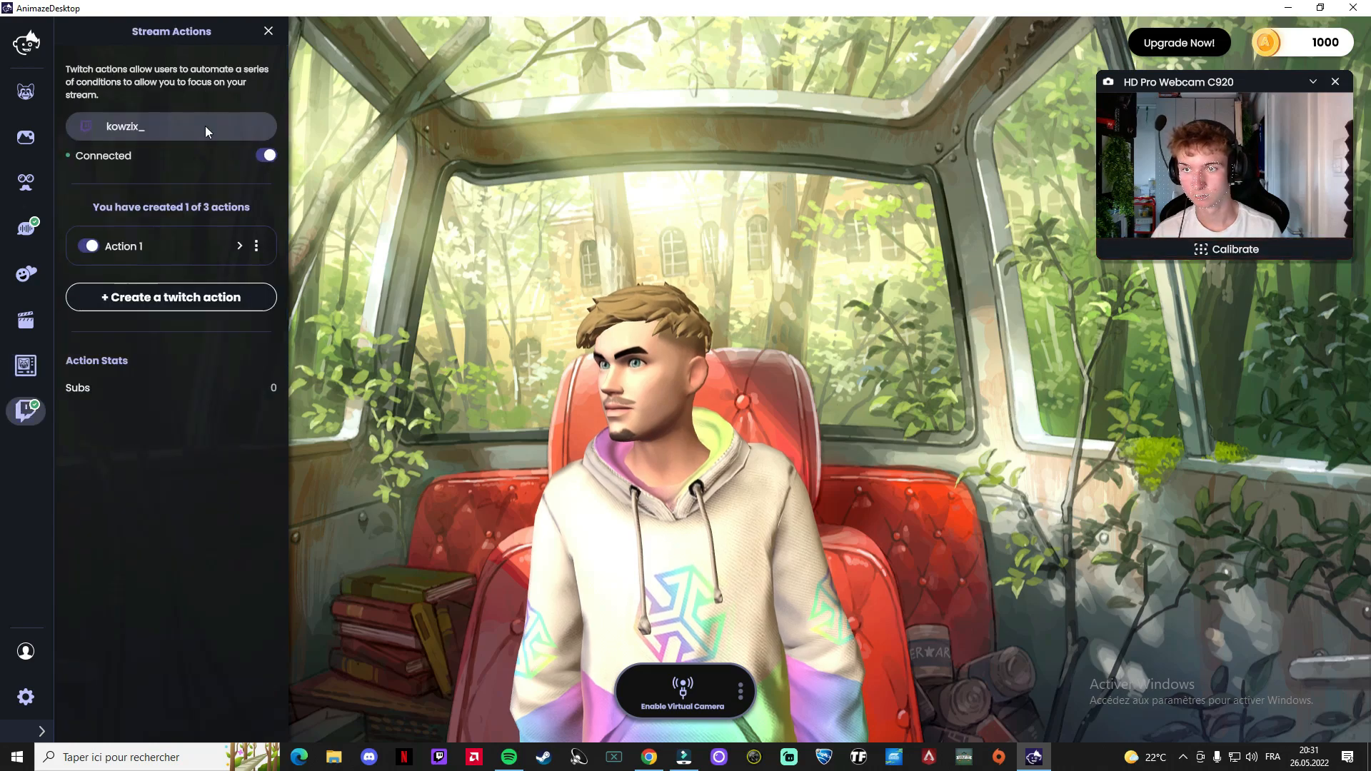
{"action": "left_click", "coordinate": [138, 120]}
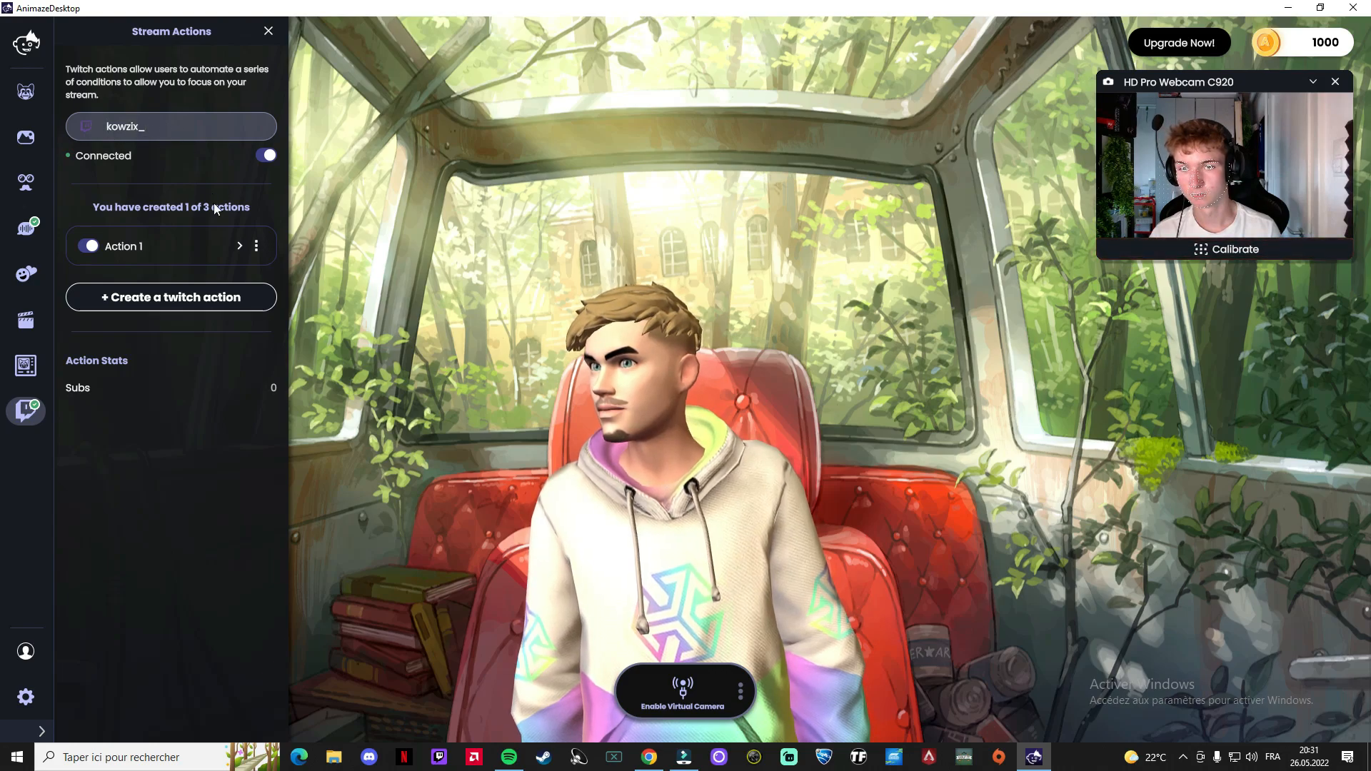
{"action": "left_click", "coordinate": [267, 156]}
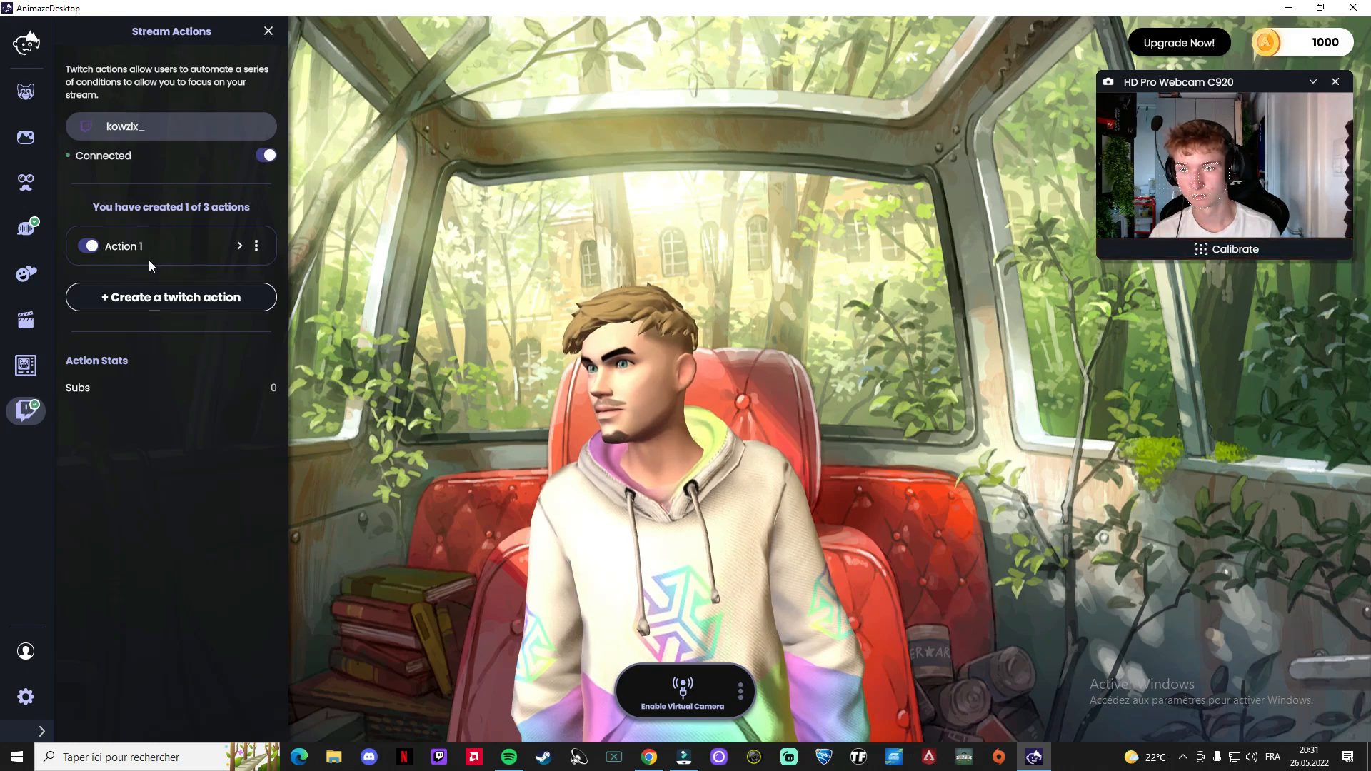
{"action": "left_click", "coordinate": [240, 248]}
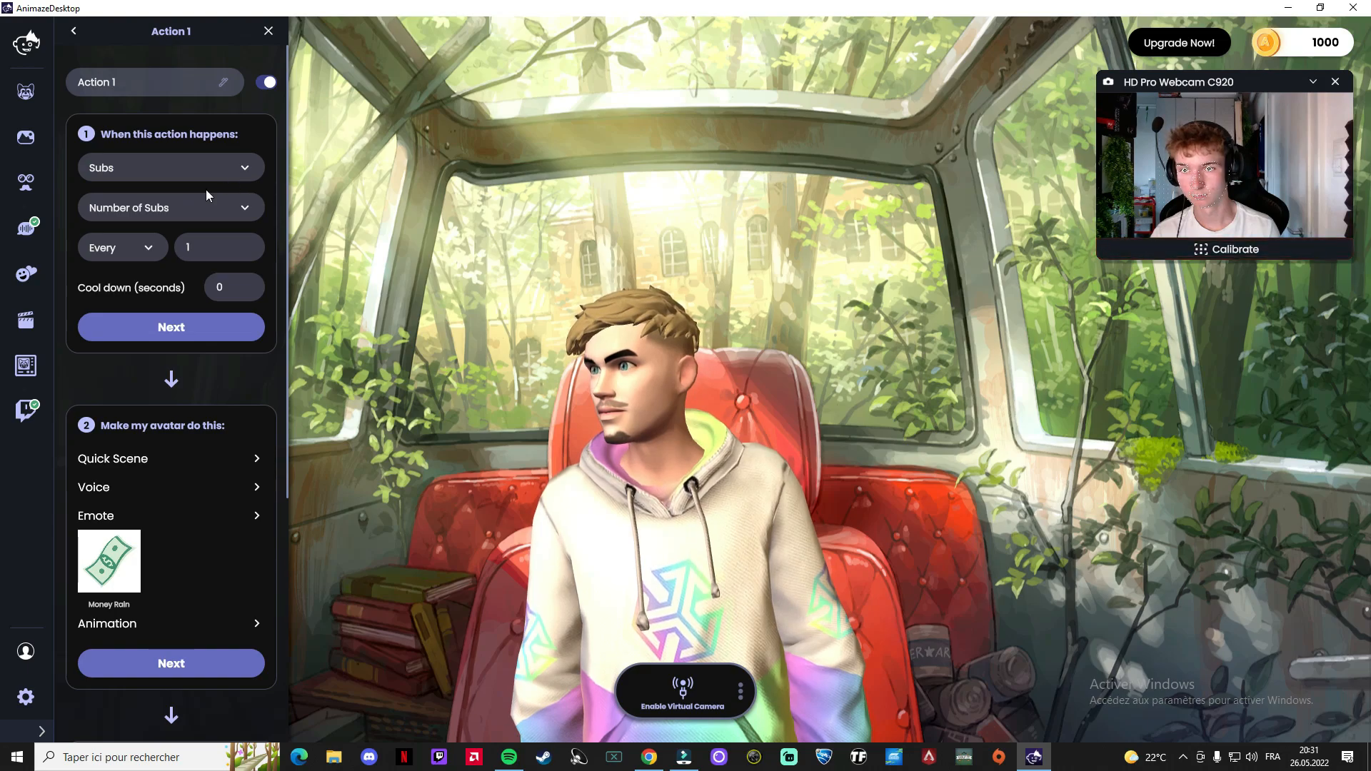
- Review the events that can trigger Action 1 and choose Subs
{"action": "left_click", "coordinate": [244, 171]}
{"action": "scroll", "coordinate": [192, 271], "scroll_direction": "down", "scroll_amount": 2}
{"action": "scroll", "coordinate": [187, 273], "scroll_direction": "up", "scroll_amount": 2}
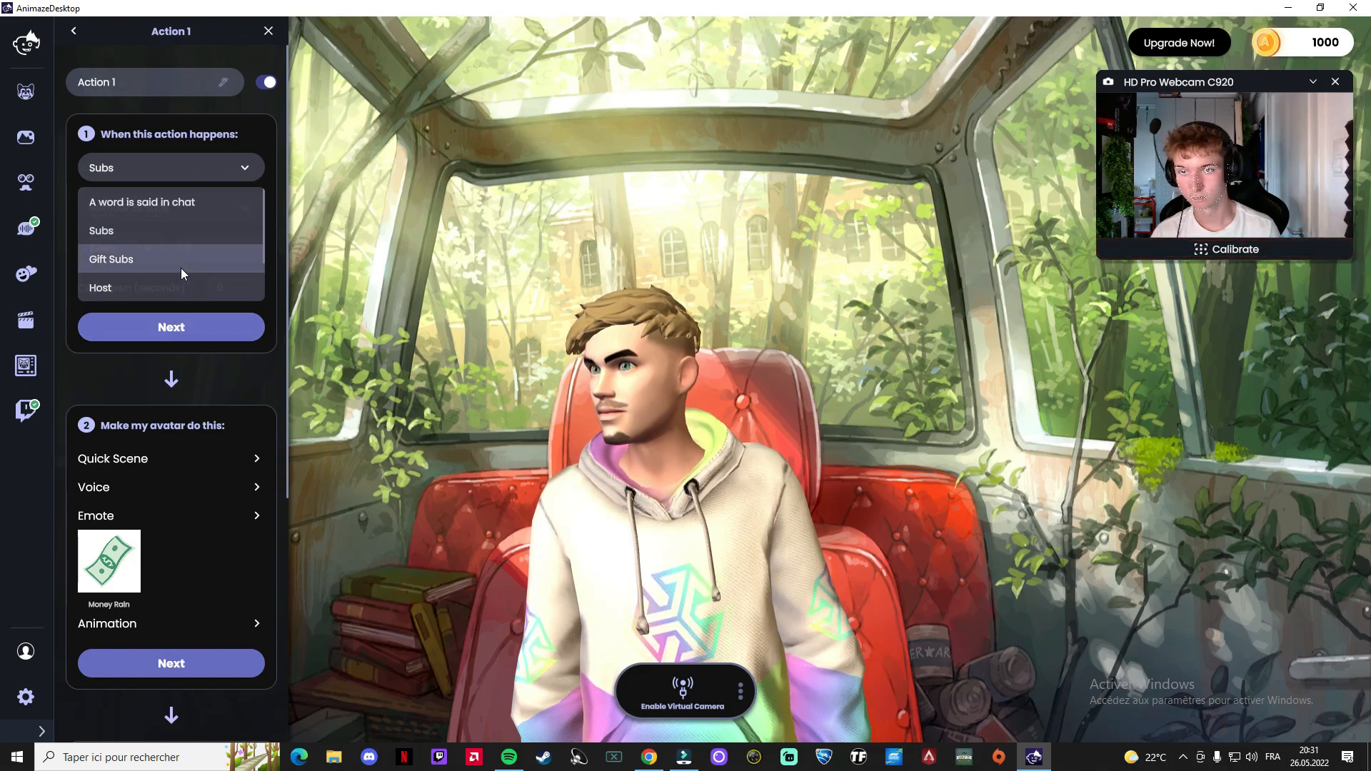
{"action": "left_click", "coordinate": [225, 379]}
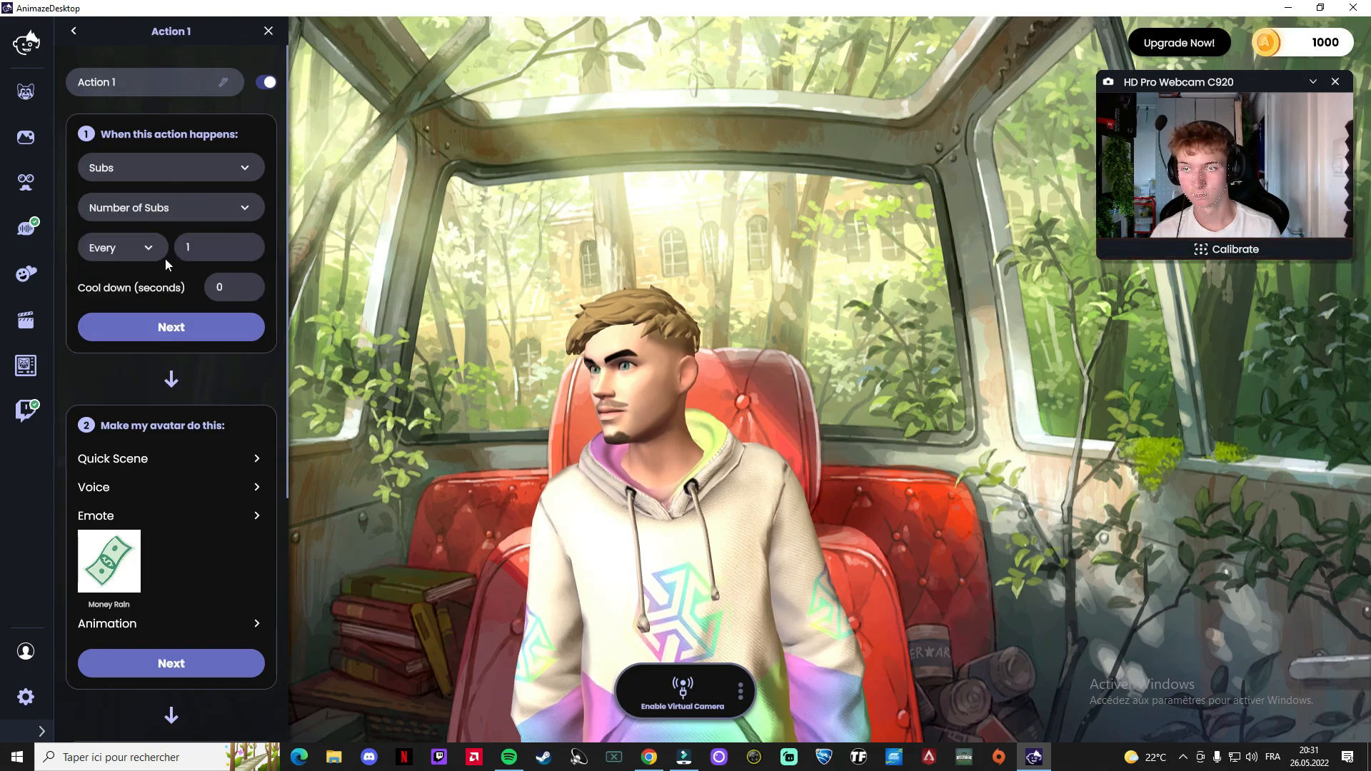
{"action": "left_click", "coordinate": [240, 177]}
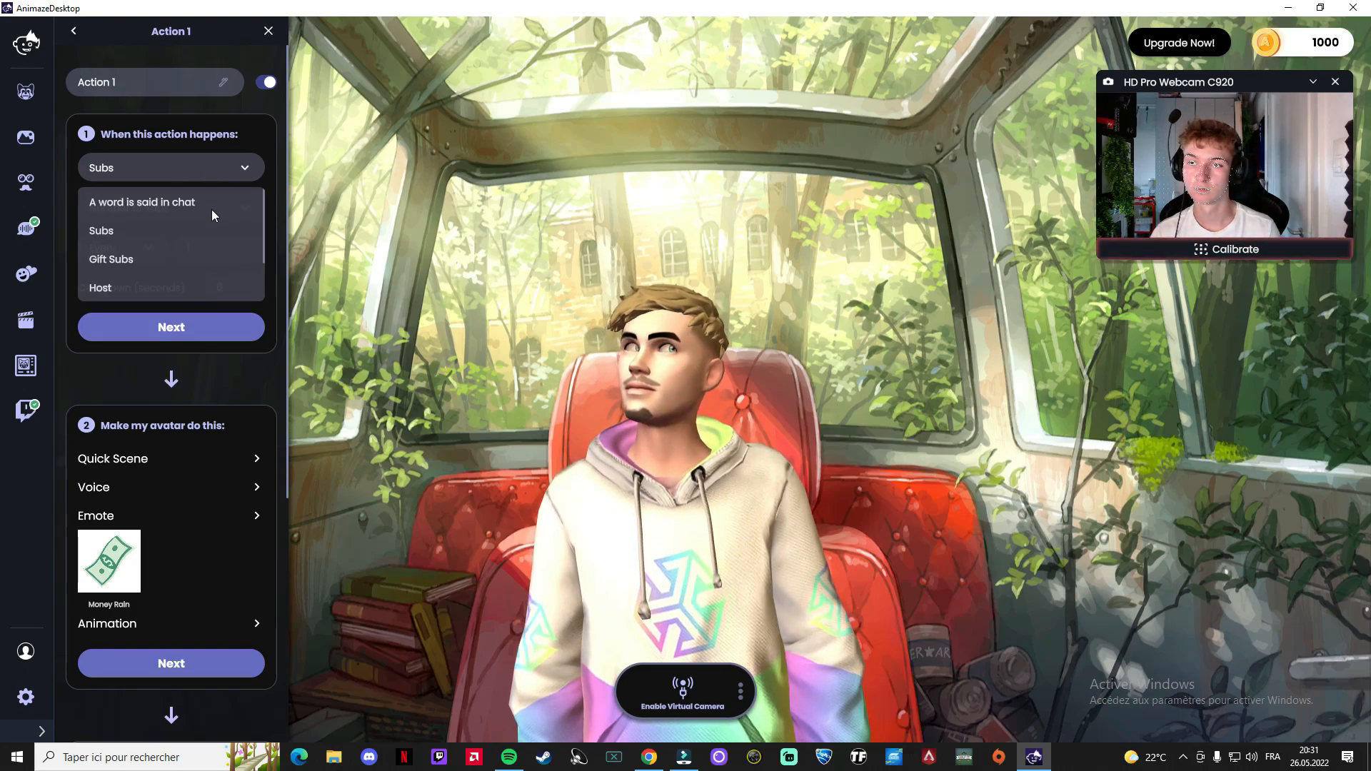
{"action": "left_click", "coordinate": [160, 233]}
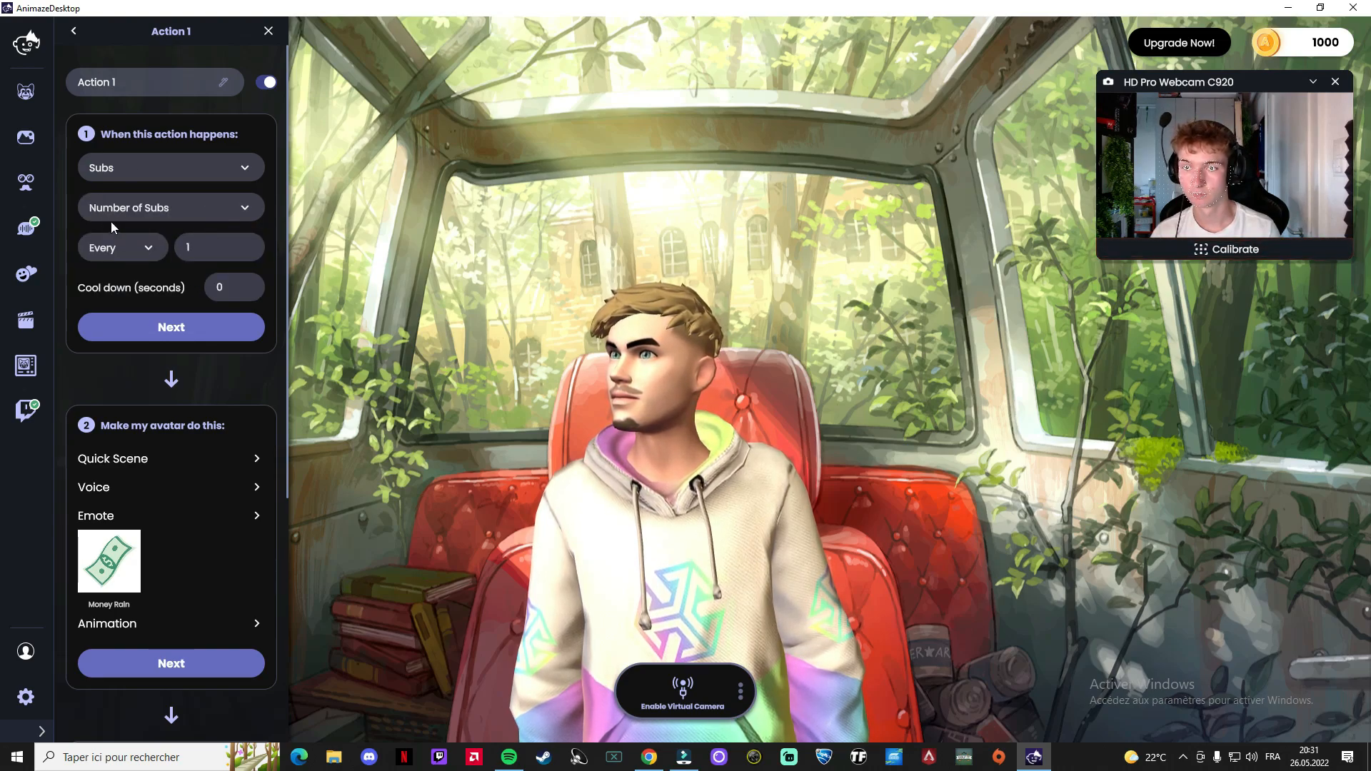
- Try the At condition for the number of subs in Action 1 and set it back to Every
{"action": "left_click", "coordinate": [146, 251]}
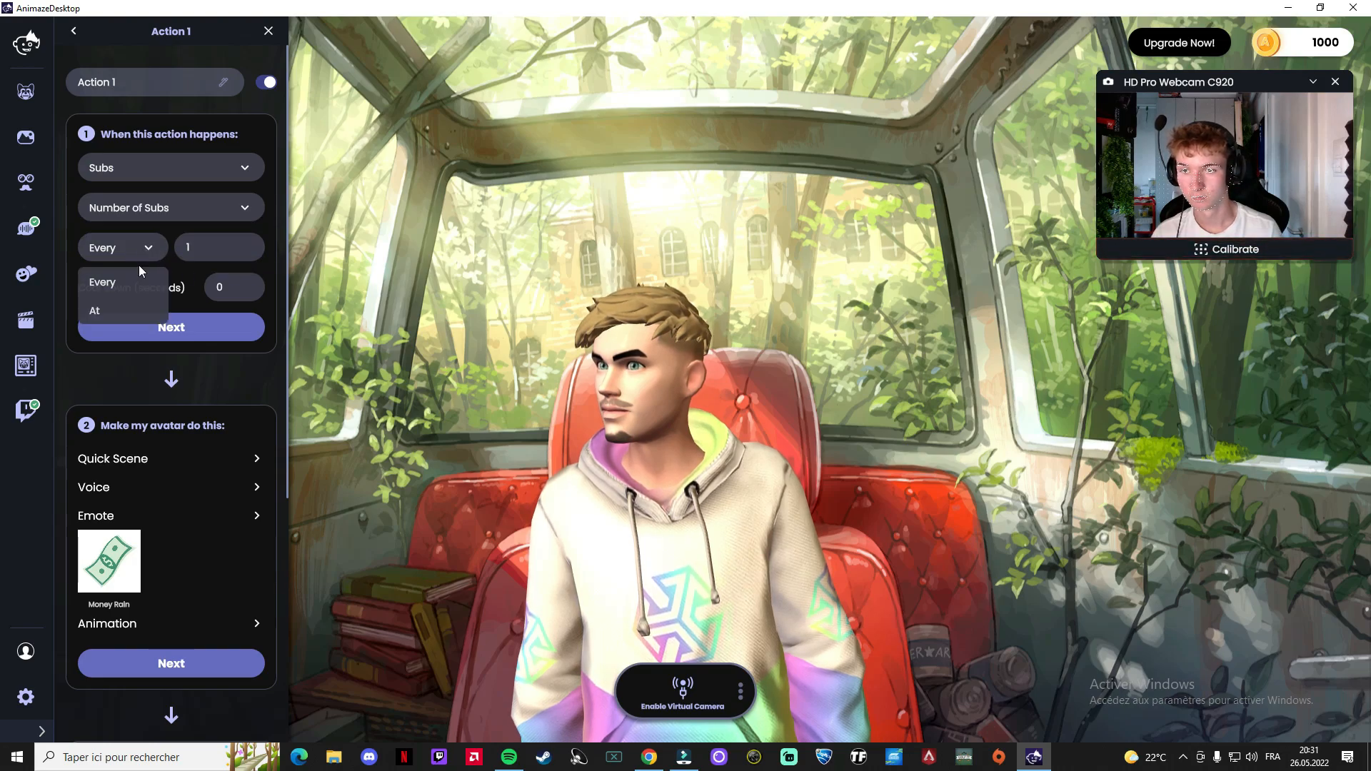
{"action": "left_click", "coordinate": [118, 310]}
{"action": "left_click", "coordinate": [148, 250]}
{"action": "left_click", "coordinate": [130, 289]}
{"action": "left_click", "coordinate": [194, 253]}
- Look over the avatar reactions set for Action 1, including the Quick Scene options
{"action": "scroll", "coordinate": [172, 289], "scroll_direction": "down", "scroll_amount": 3}
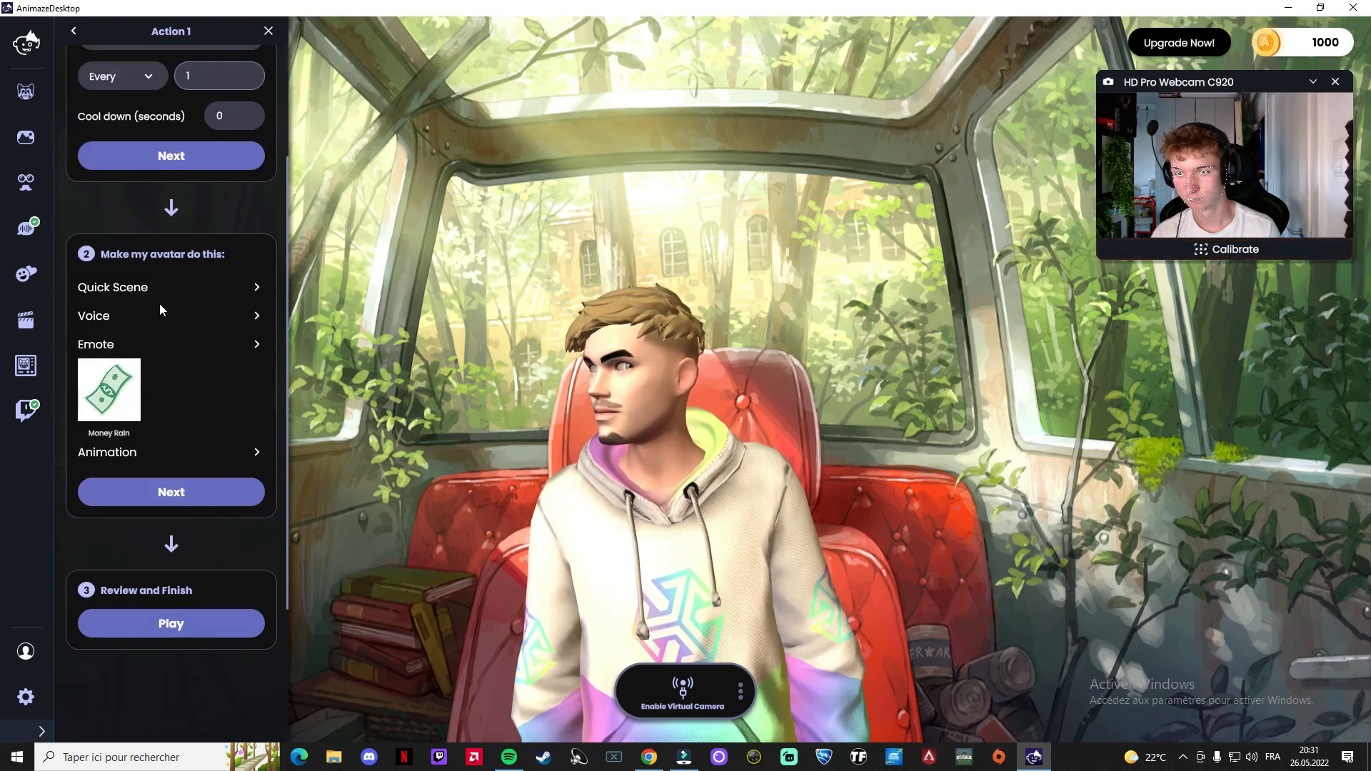
{"action": "scroll", "coordinate": [178, 293], "scroll_direction": "up", "scroll_amount": 3}
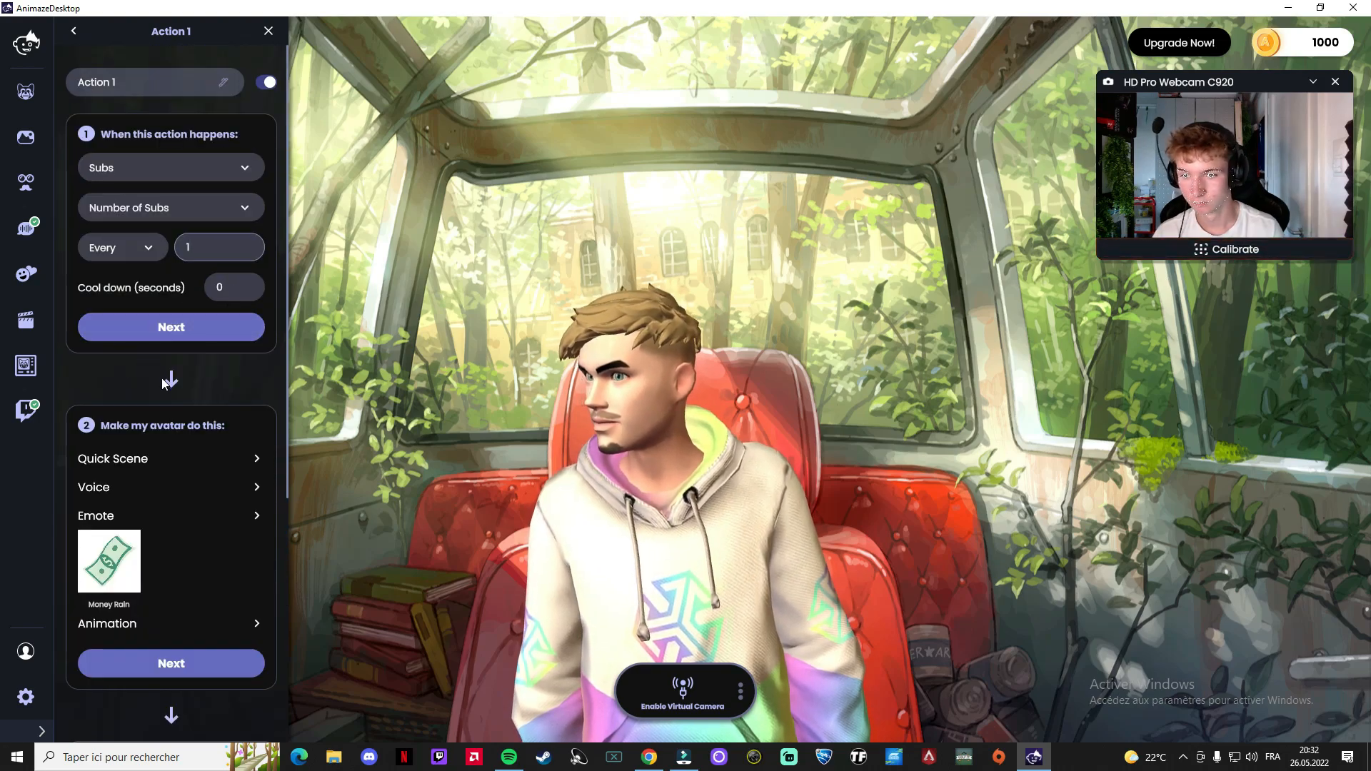
{"action": "scroll", "coordinate": [161, 376], "scroll_direction": "down", "scroll_amount": 2}
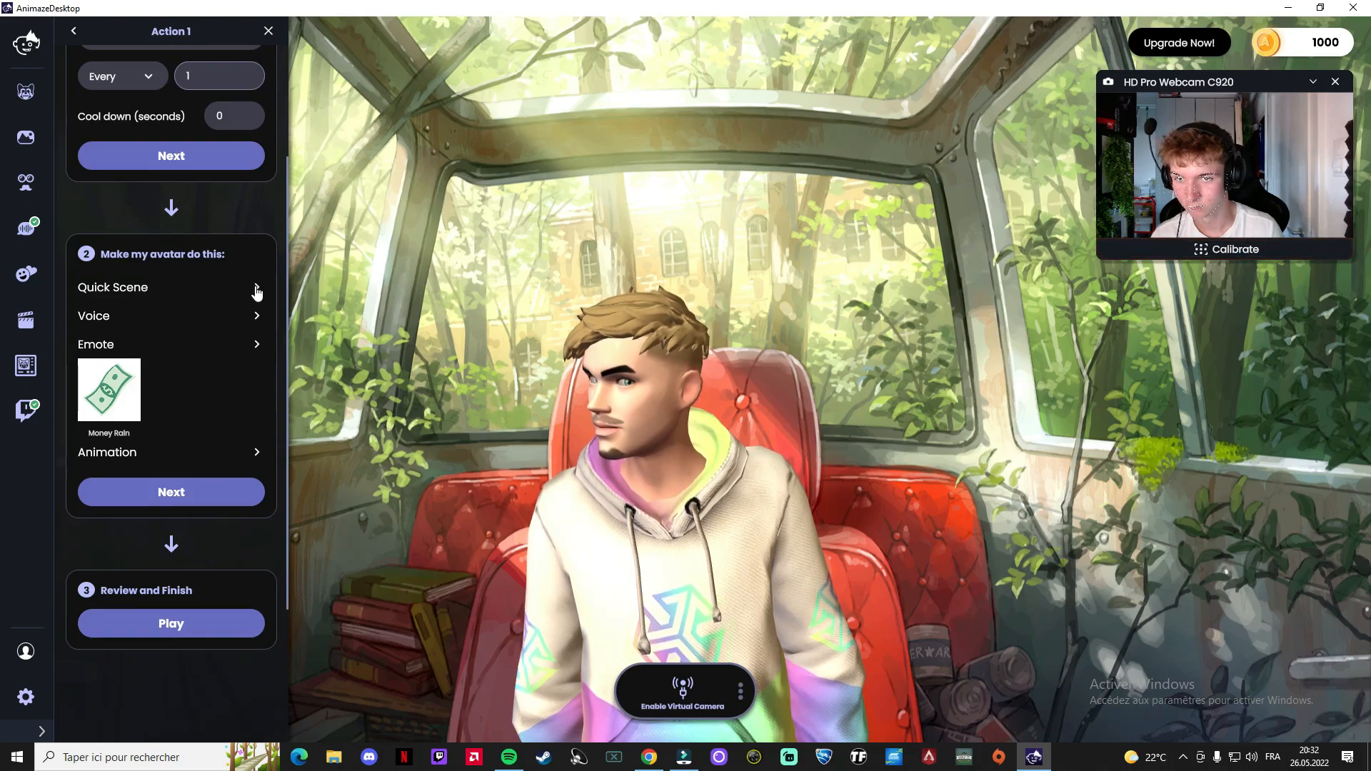
{"action": "scroll", "coordinate": [168, 367], "scroll_direction": "down", "scroll_amount": 1}
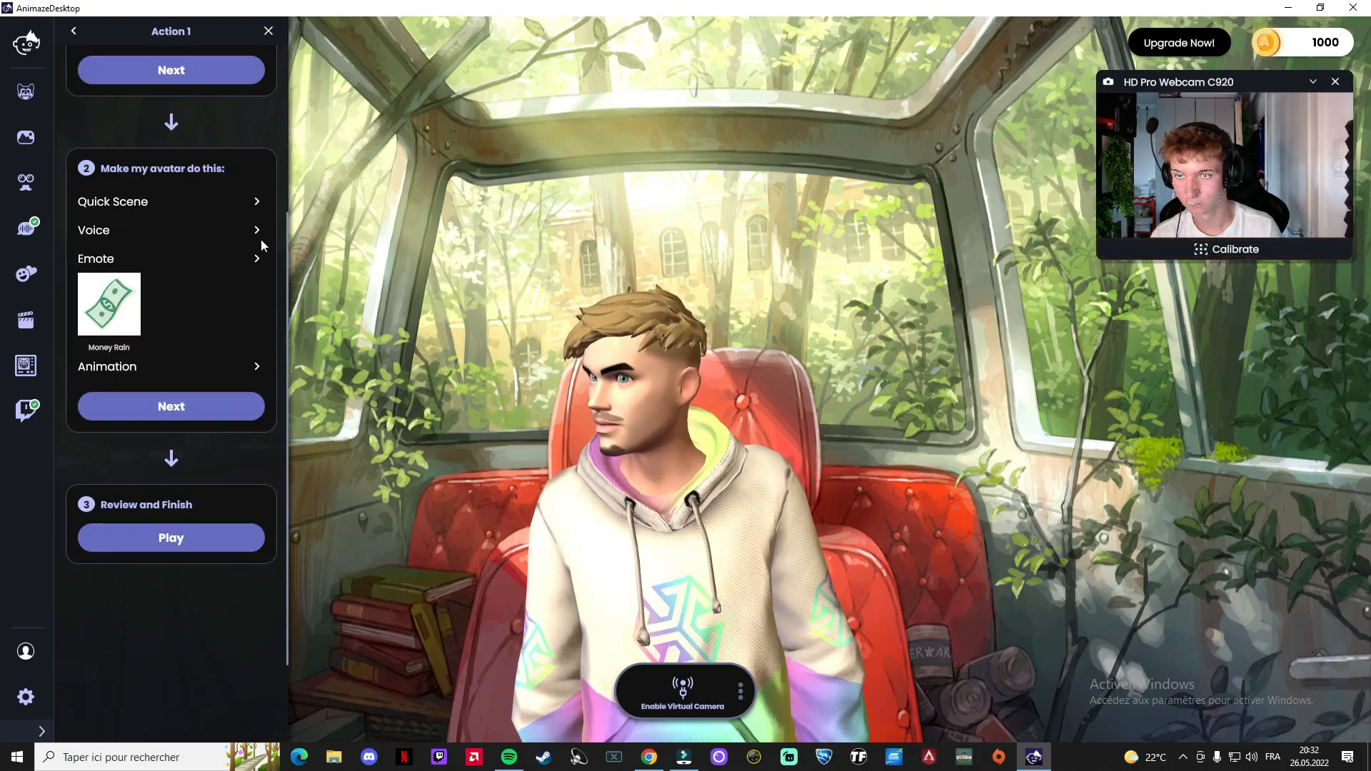
{"action": "left_click", "coordinate": [255, 203]}
{"action": "left_click", "coordinate": [74, 33]}
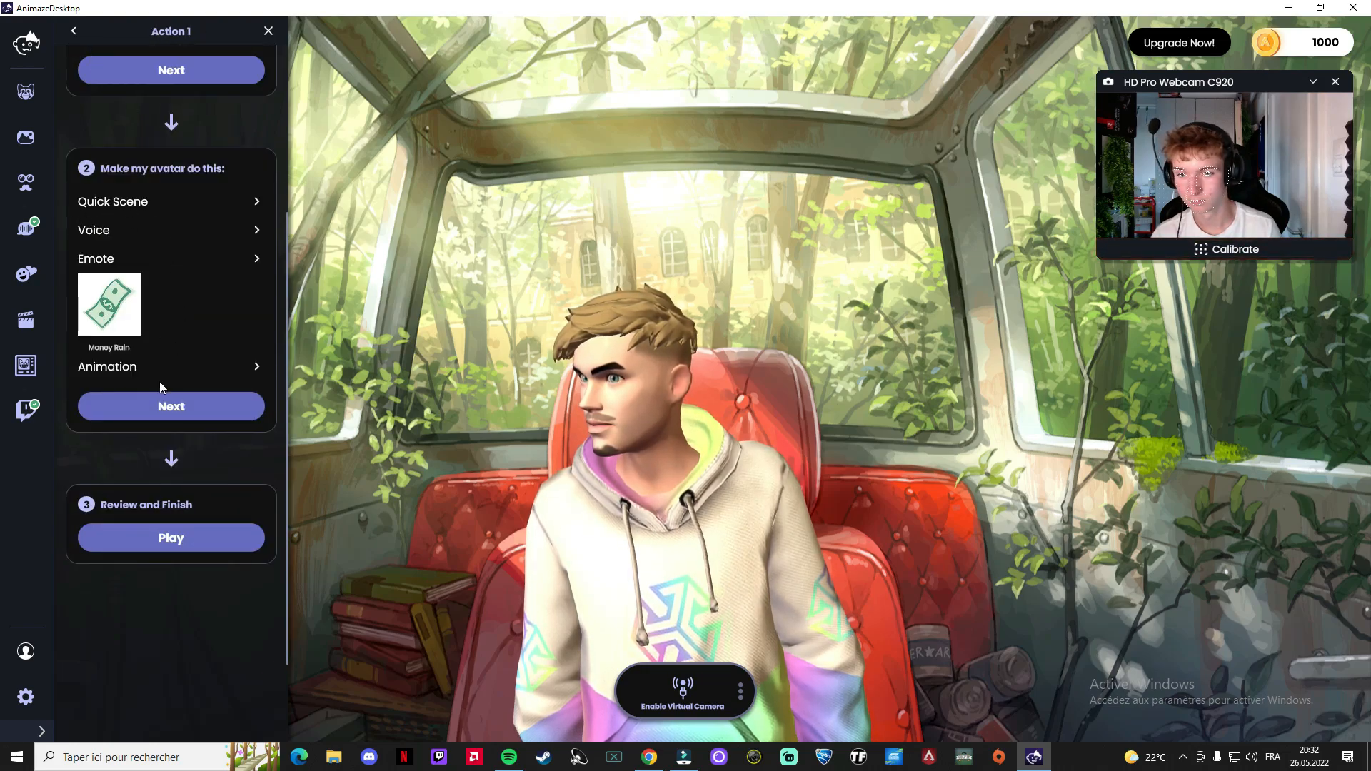
- Play Action 1 from Review and Finish to preview its Money Rain emote on the avatar
{"action": "scroll", "coordinate": [170, 382], "scroll_direction": "down", "scroll_amount": 2}
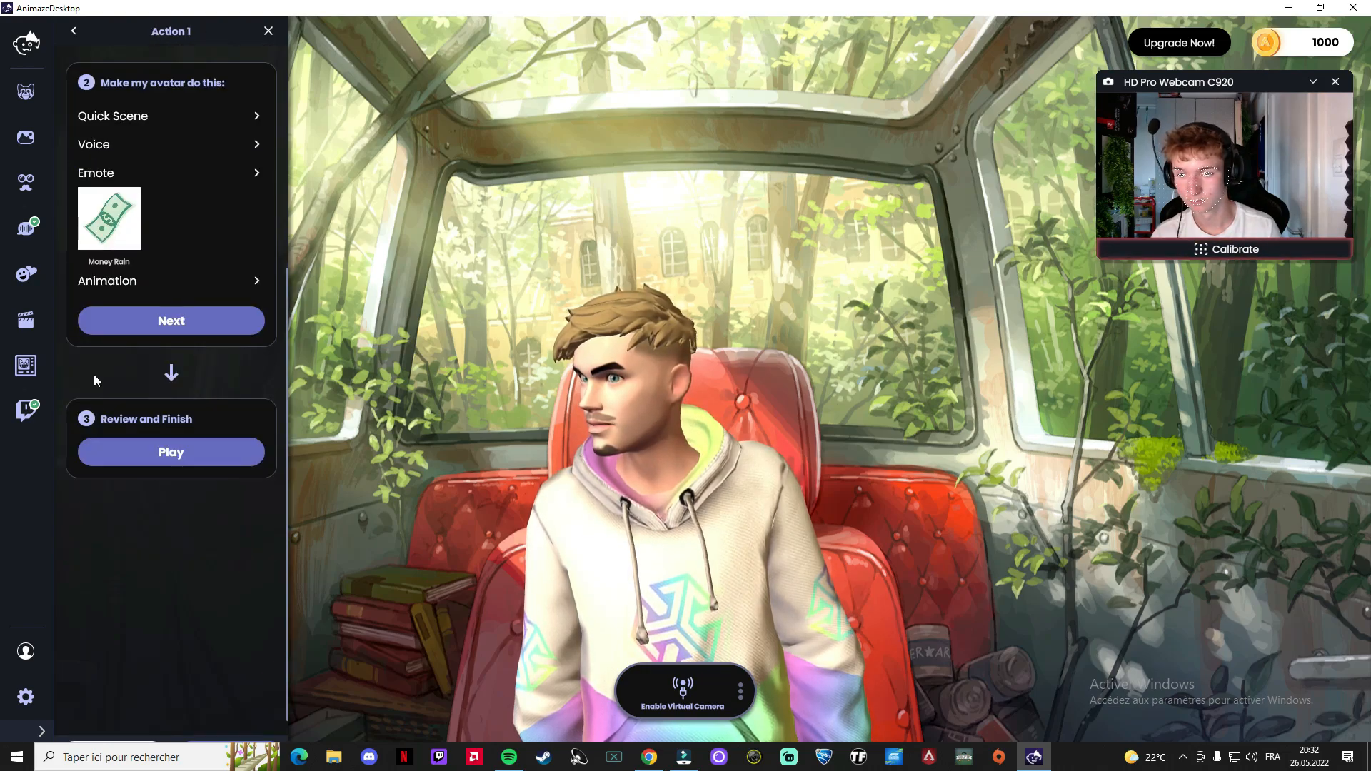
{"action": "left_click", "coordinate": [136, 465]}
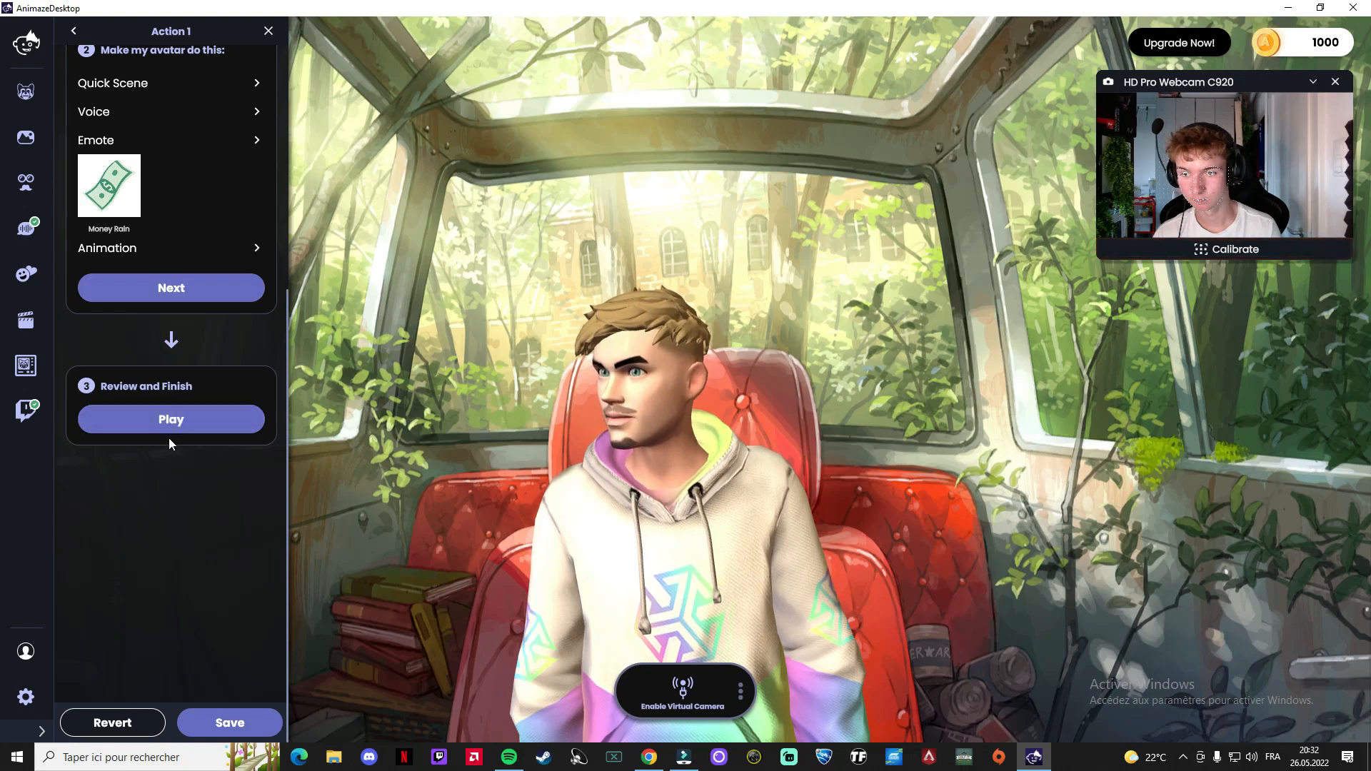
{"action": "left_click", "coordinate": [143, 431]}
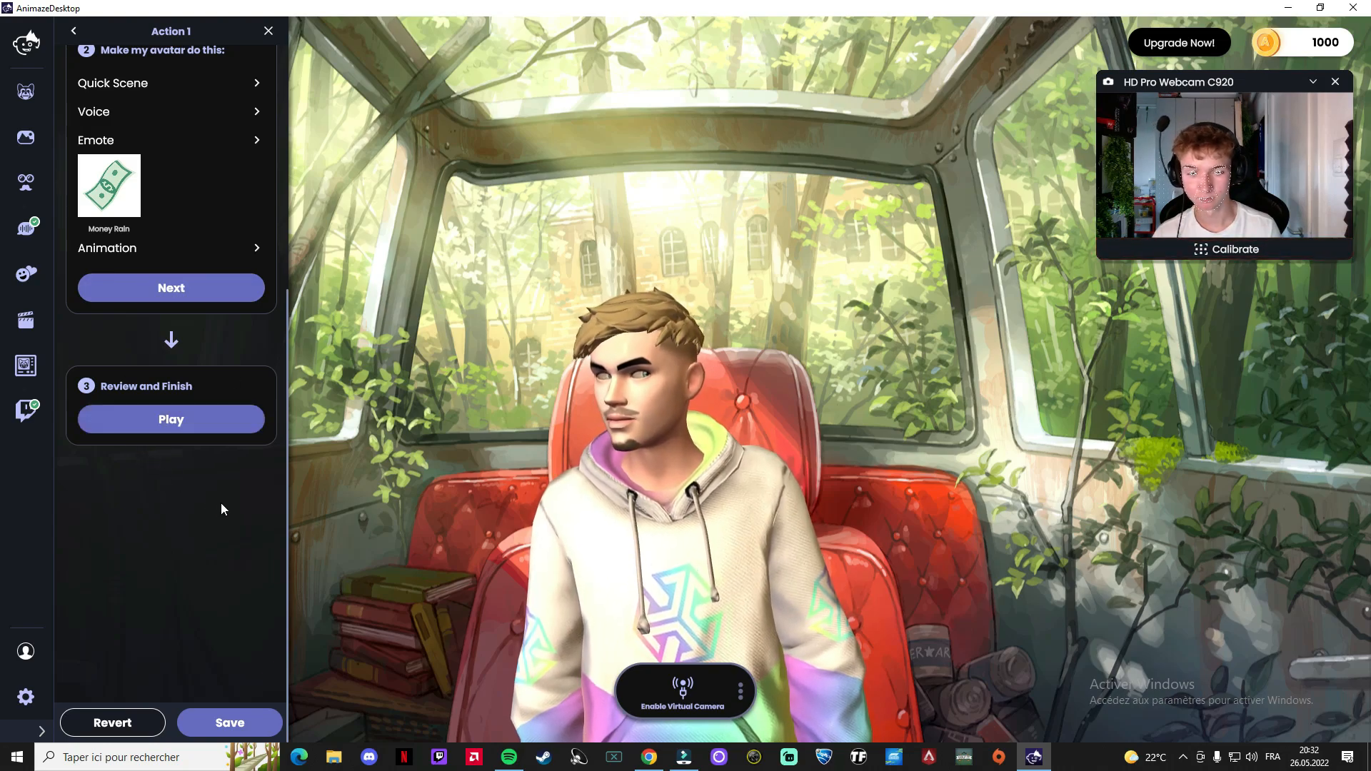
- Save Action 1 as a Twitch stream action and dismiss the confirmation
{"action": "left_click", "coordinate": [257, 734]}
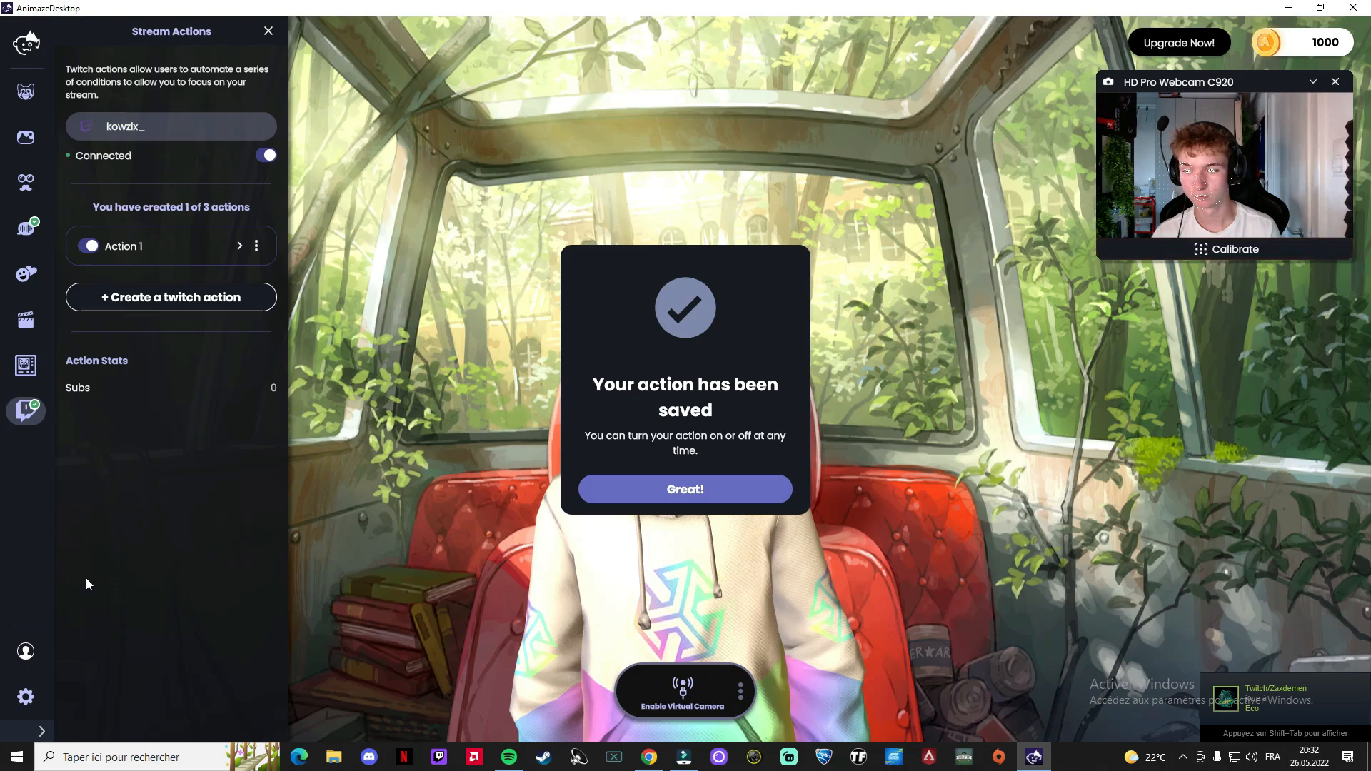
{"action": "left_click", "coordinate": [703, 491]}
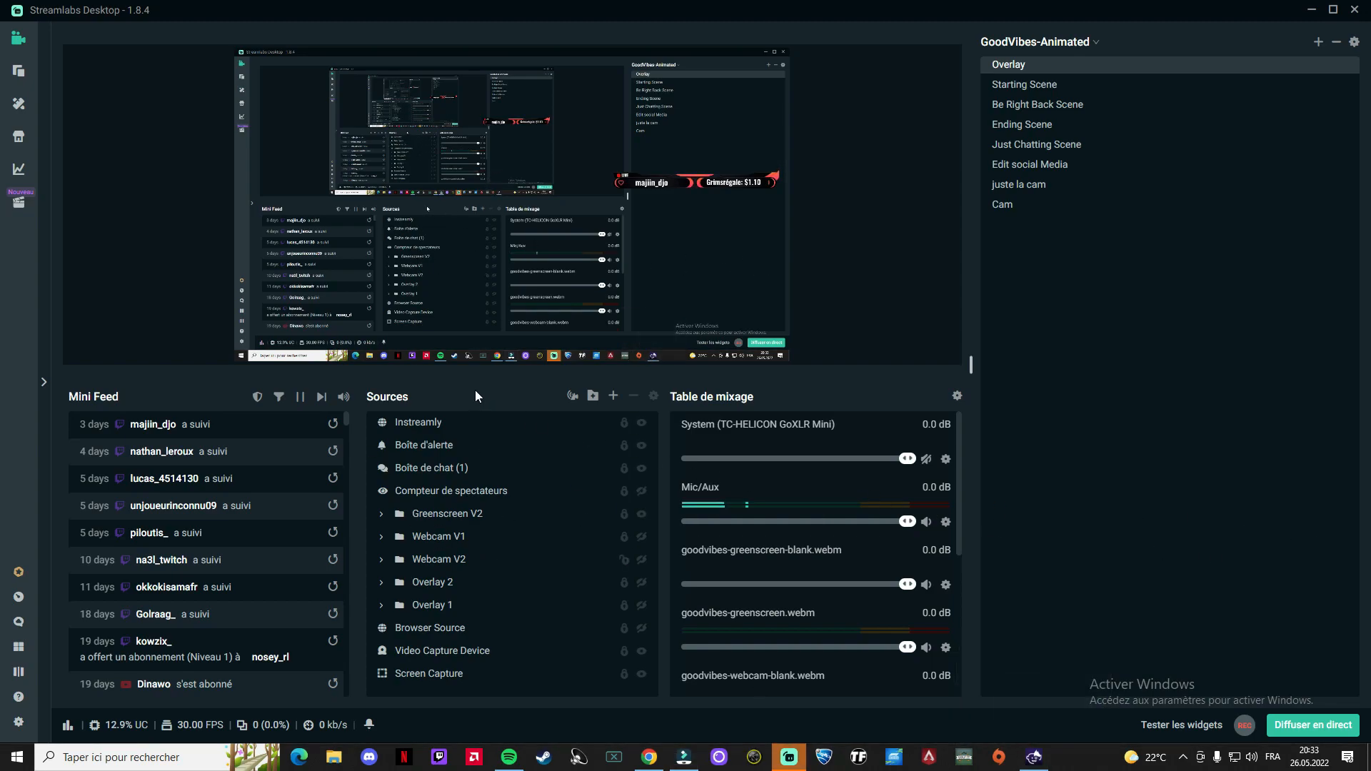
- Switch to Streamlabs Desktop and add a new Dispositif de capture vidéo source to the Overlay scene
{"action": "left_click", "coordinate": [615, 396]}
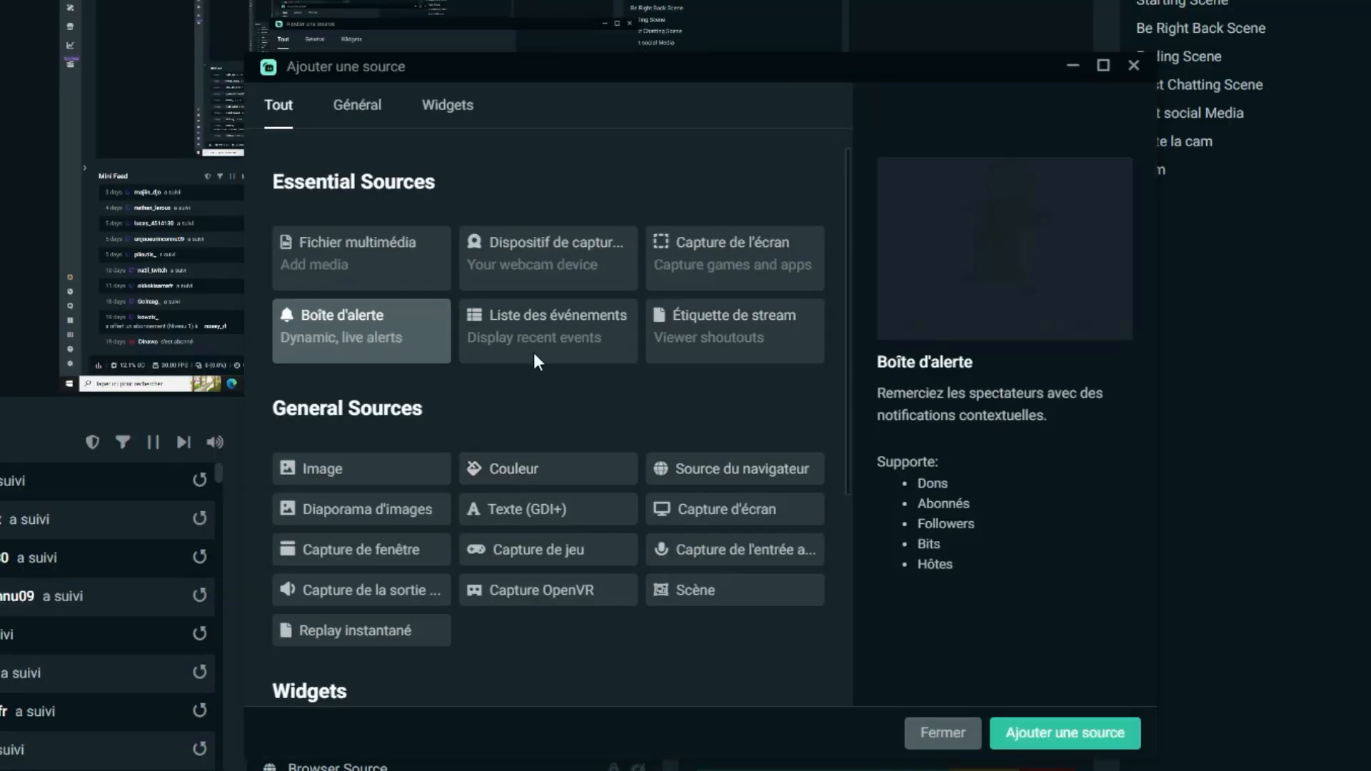
{"action": "left_click", "coordinate": [519, 286]}
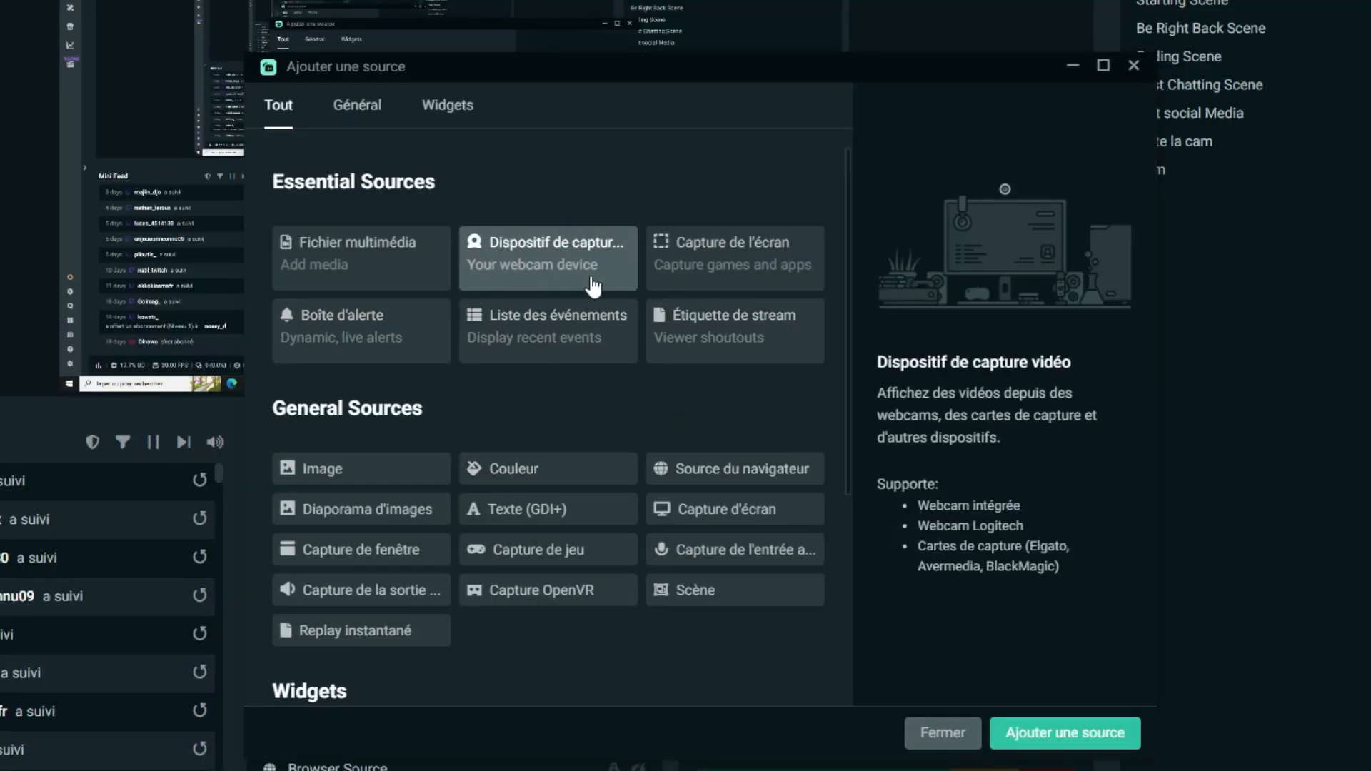
{"action": "left_click", "coordinate": [1007, 733]}
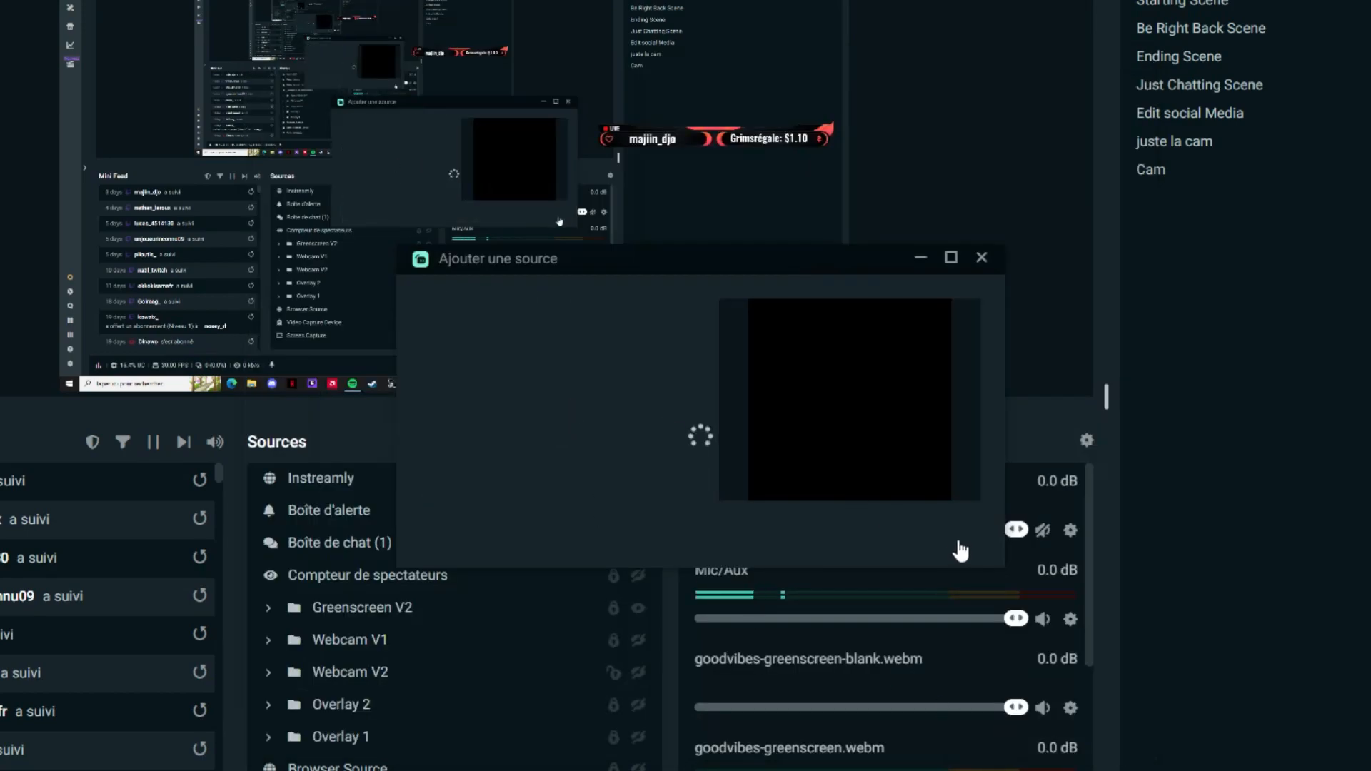
{"action": "left_click", "coordinate": [629, 544]}
{"action": "left_click", "coordinate": [917, 542]}
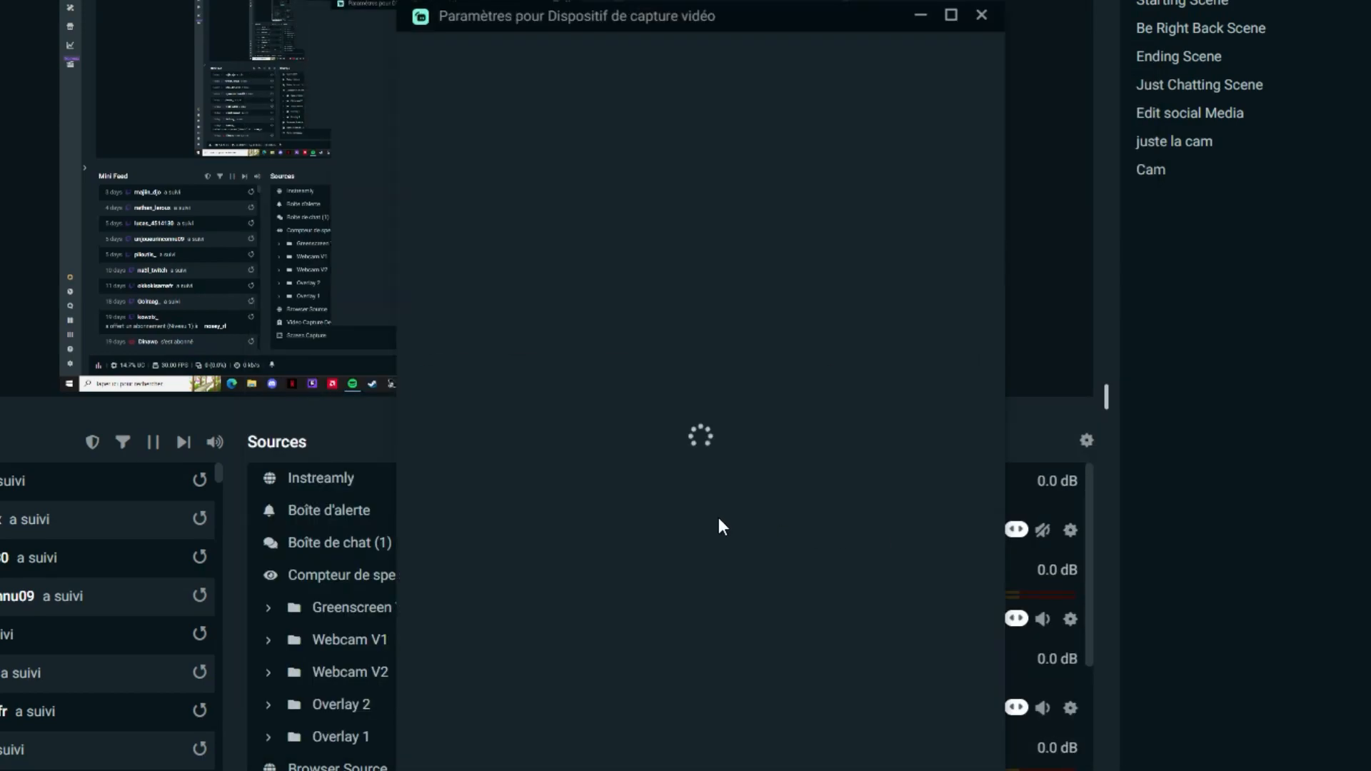
- Choose Animaze Virtual Camera as the device for the new video capture source
{"action": "left_click", "coordinate": [703, 286]}
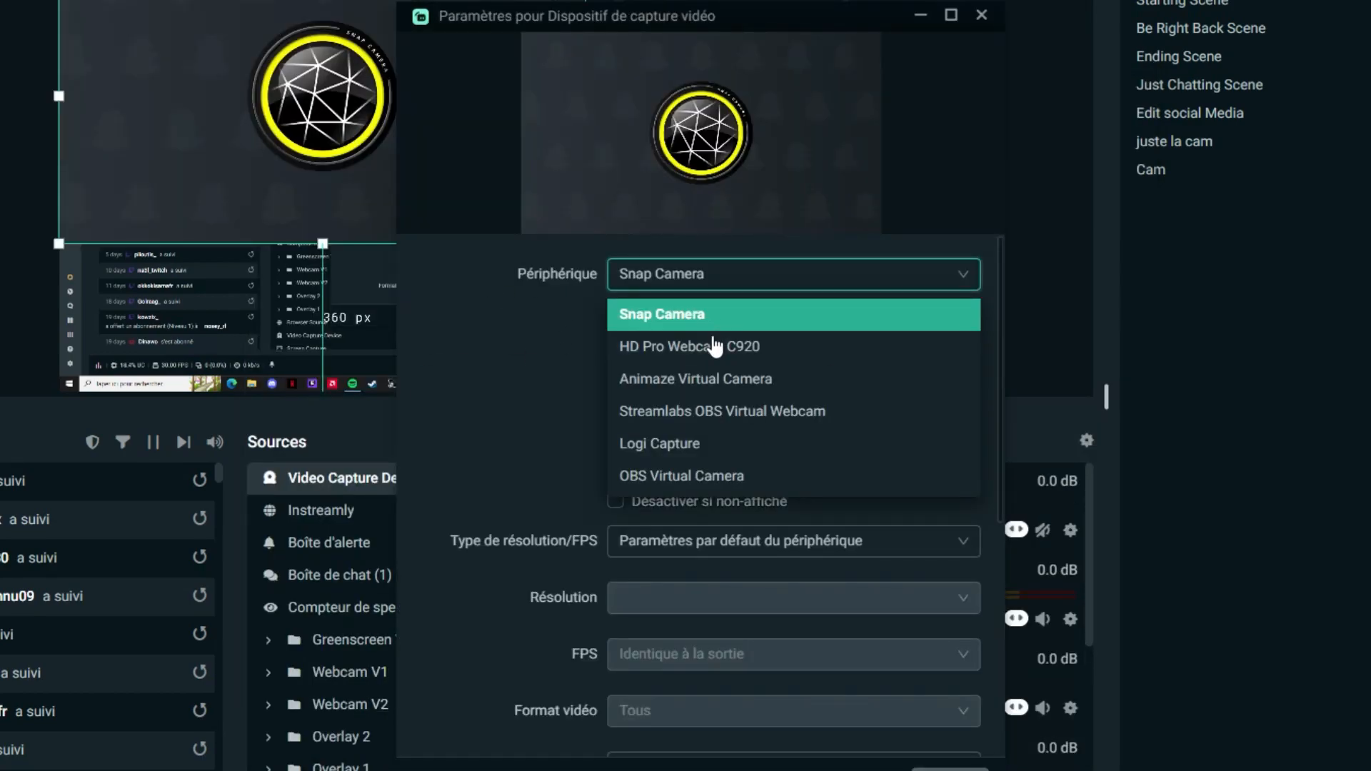
{"action": "left_click", "coordinate": [703, 380]}
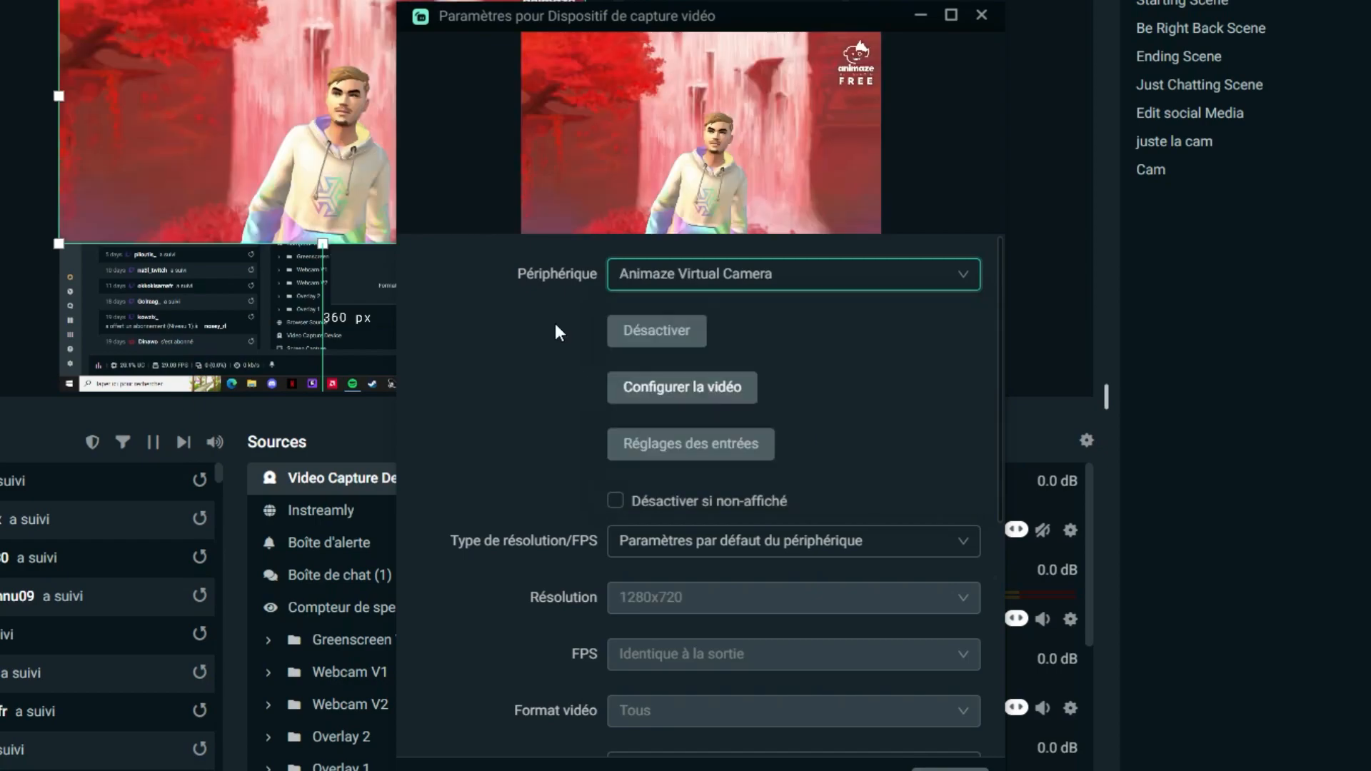
{"action": "scroll", "coordinate": [649, 551], "scroll_direction": "down", "scroll_amount": 2}
{"action": "scroll", "coordinate": [615, 468], "scroll_direction": "up", "scroll_amount": 2}
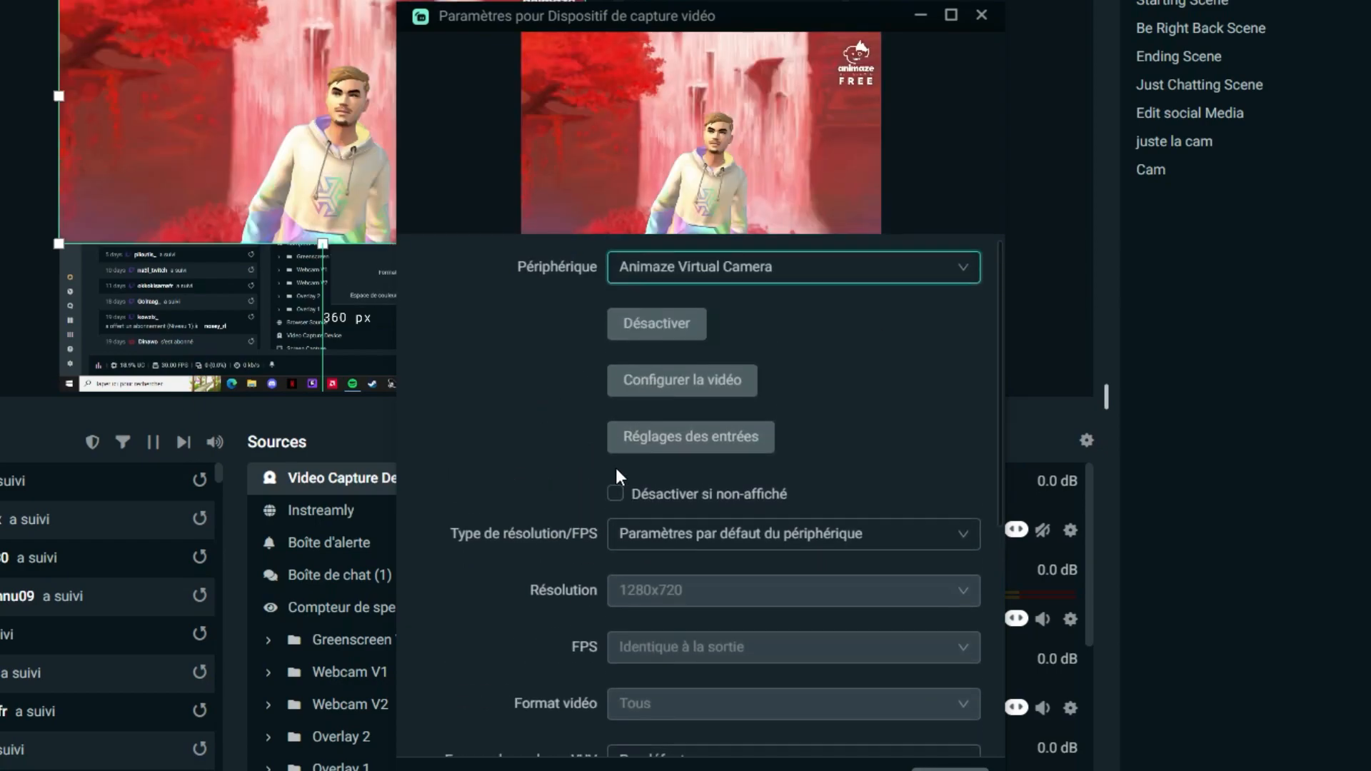
- Set the capture source's resolution/FPS type to Personnalisé, with resolution 1280x720 and video format XRGB
{"action": "left_click", "coordinate": [630, 543]}
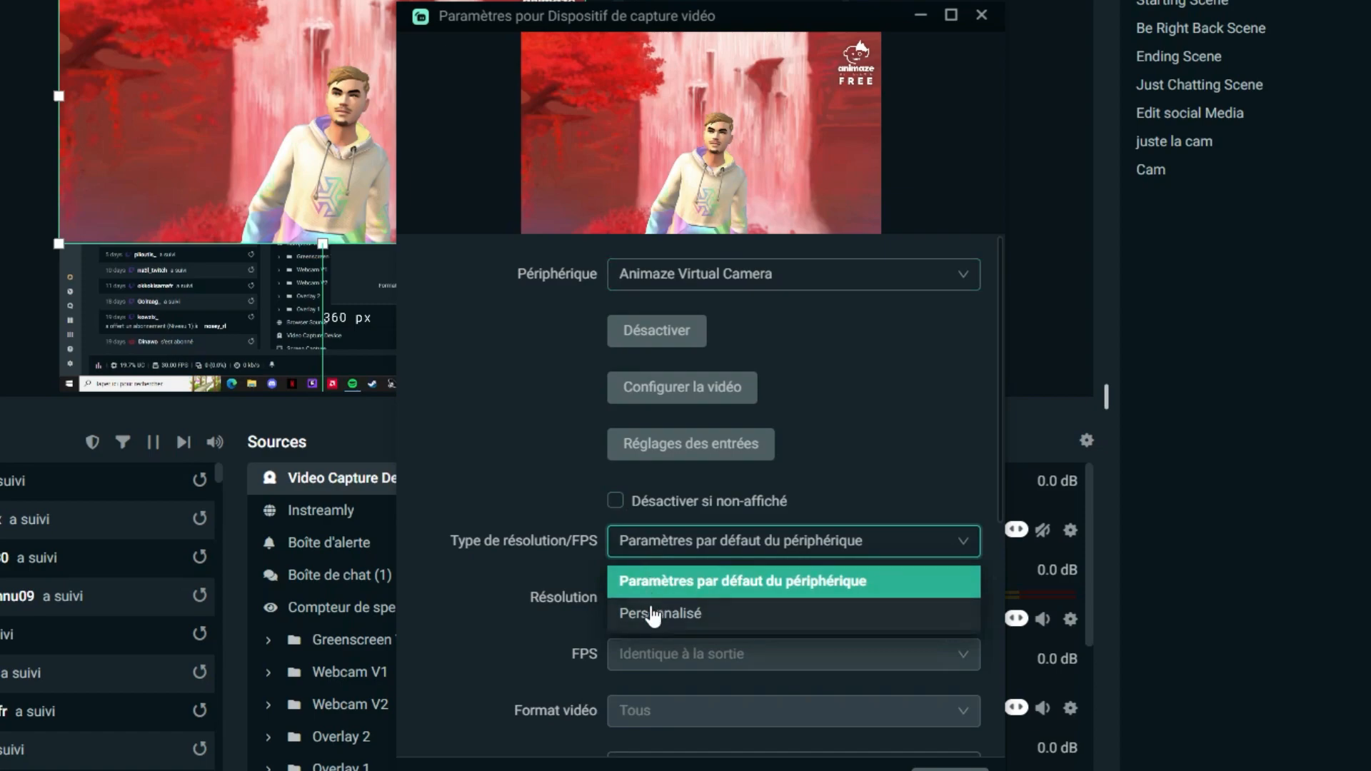
{"action": "left_click", "coordinate": [654, 619]}
{"action": "scroll", "coordinate": [643, 413], "scroll_direction": "down", "scroll_amount": 5}
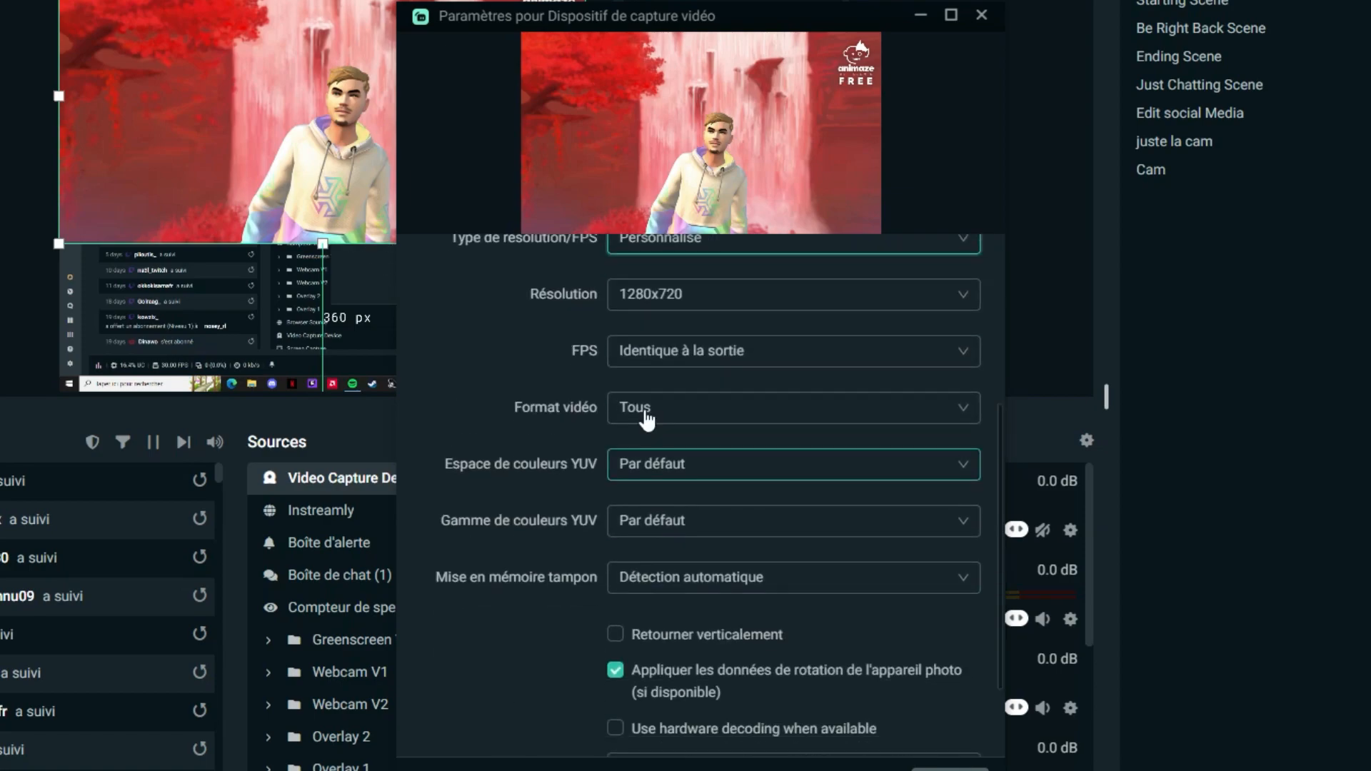
{"action": "left_click", "coordinate": [638, 314]}
{"action": "left_click", "coordinate": [637, 335]}
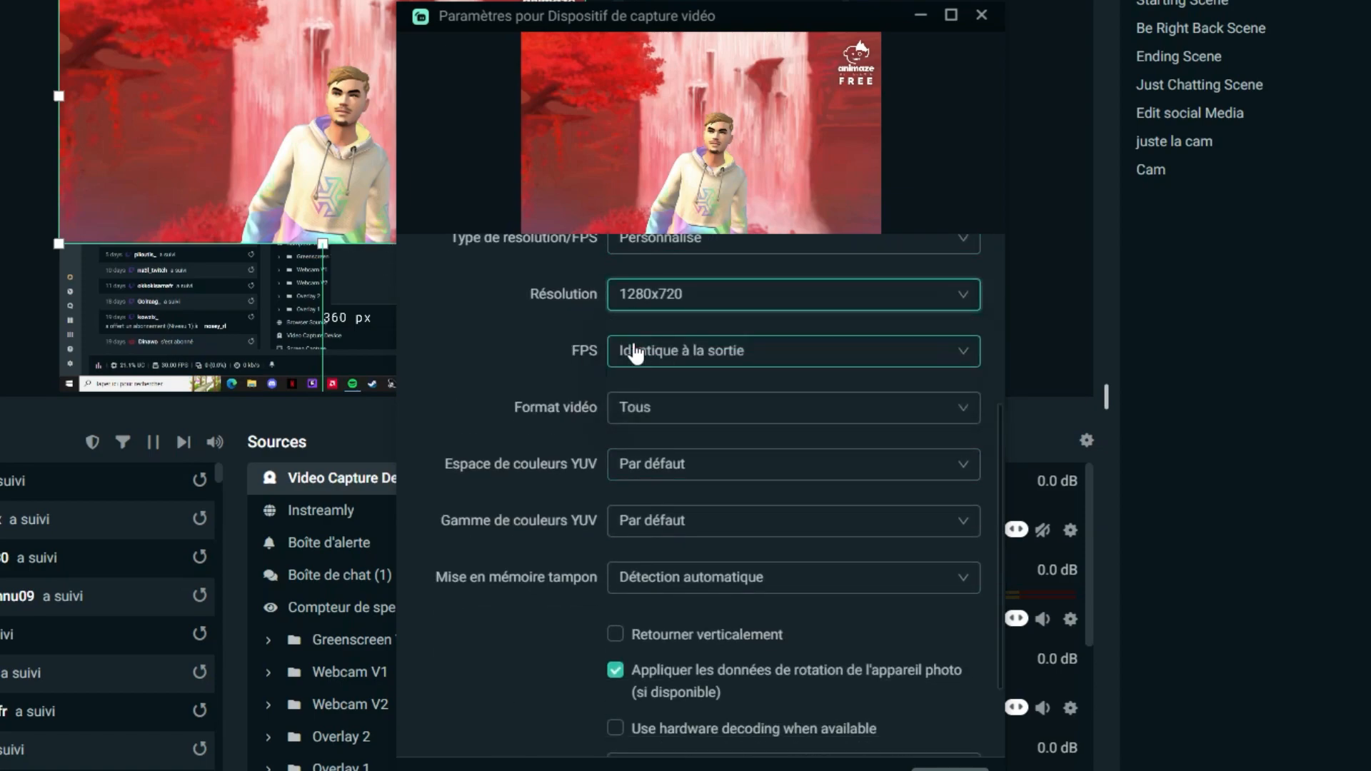
{"action": "left_click", "coordinate": [652, 423]}
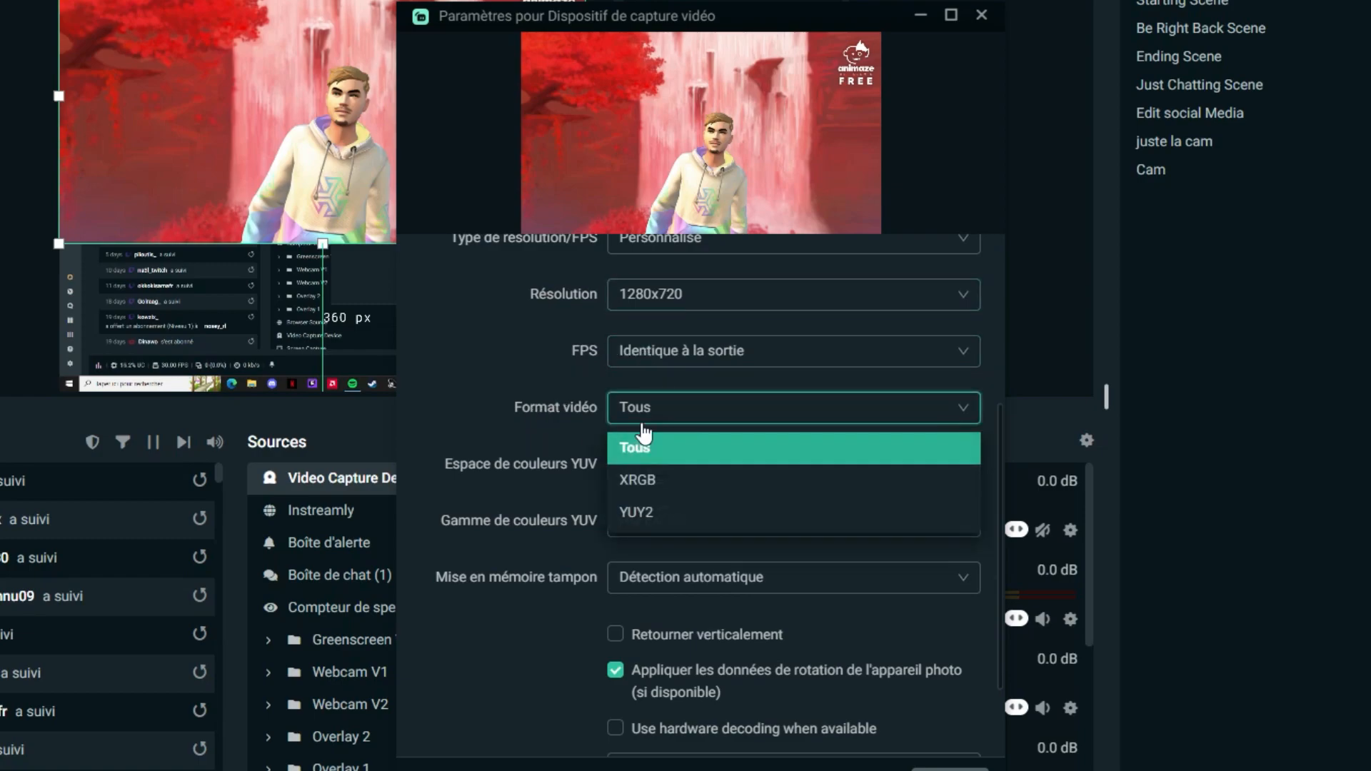
{"action": "left_click", "coordinate": [637, 486]}
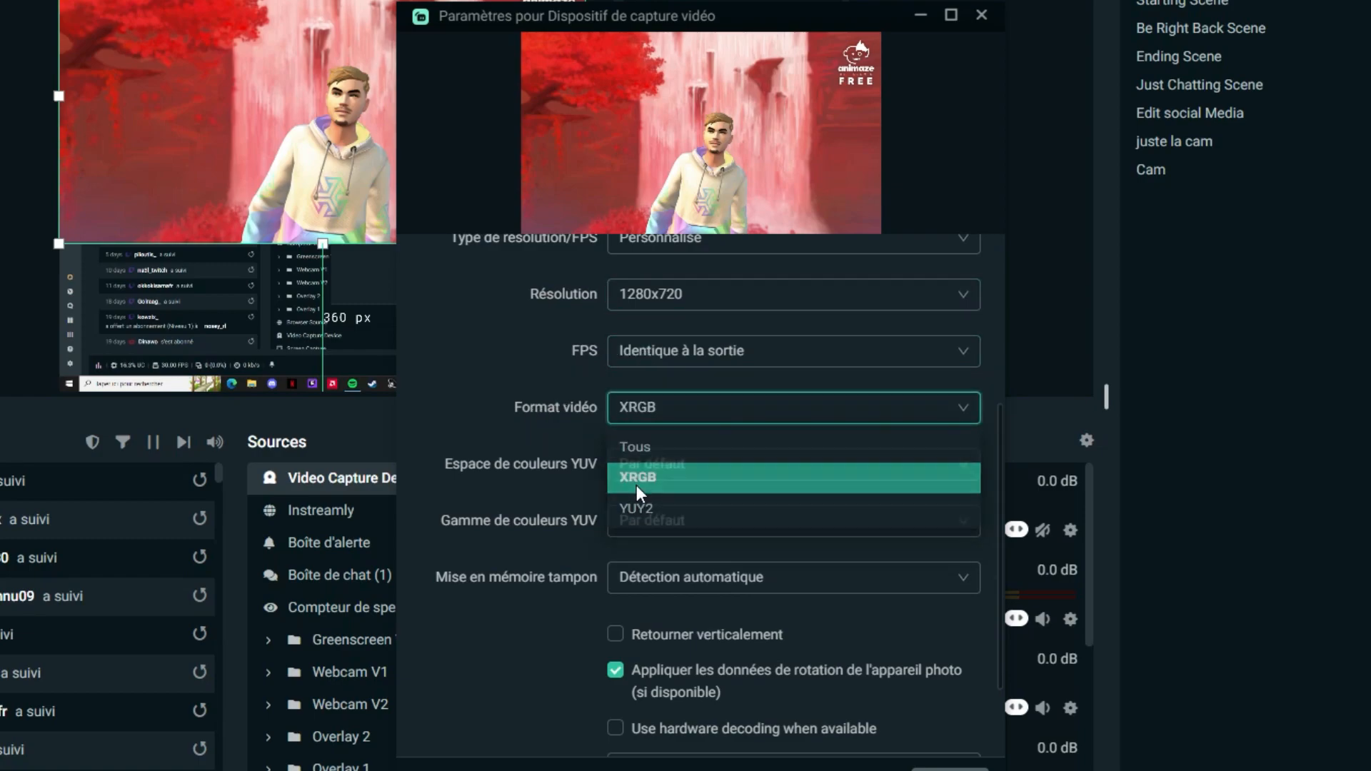
{"action": "scroll", "coordinate": [557, 514], "scroll_direction": "down", "scroll_amount": 2}
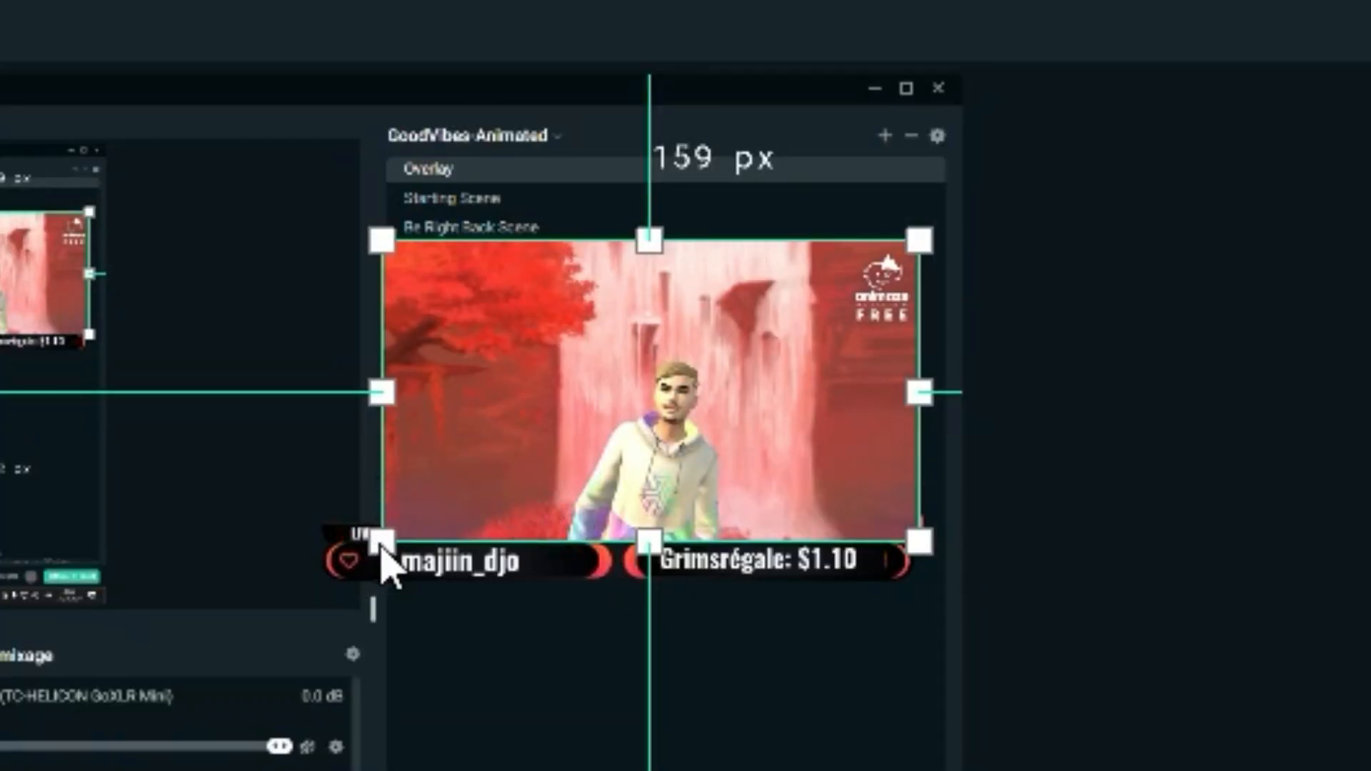
- Enlarge the avatar camera in the scene preview and align it directly above the stream label bars, matching their width
{"action": "left_click_drag", "start_coordinate": [382, 544], "coordinate": [325, 573]}
{"action": "left_click_drag", "start_coordinate": [451, 416], "coordinate": [440, 416]}
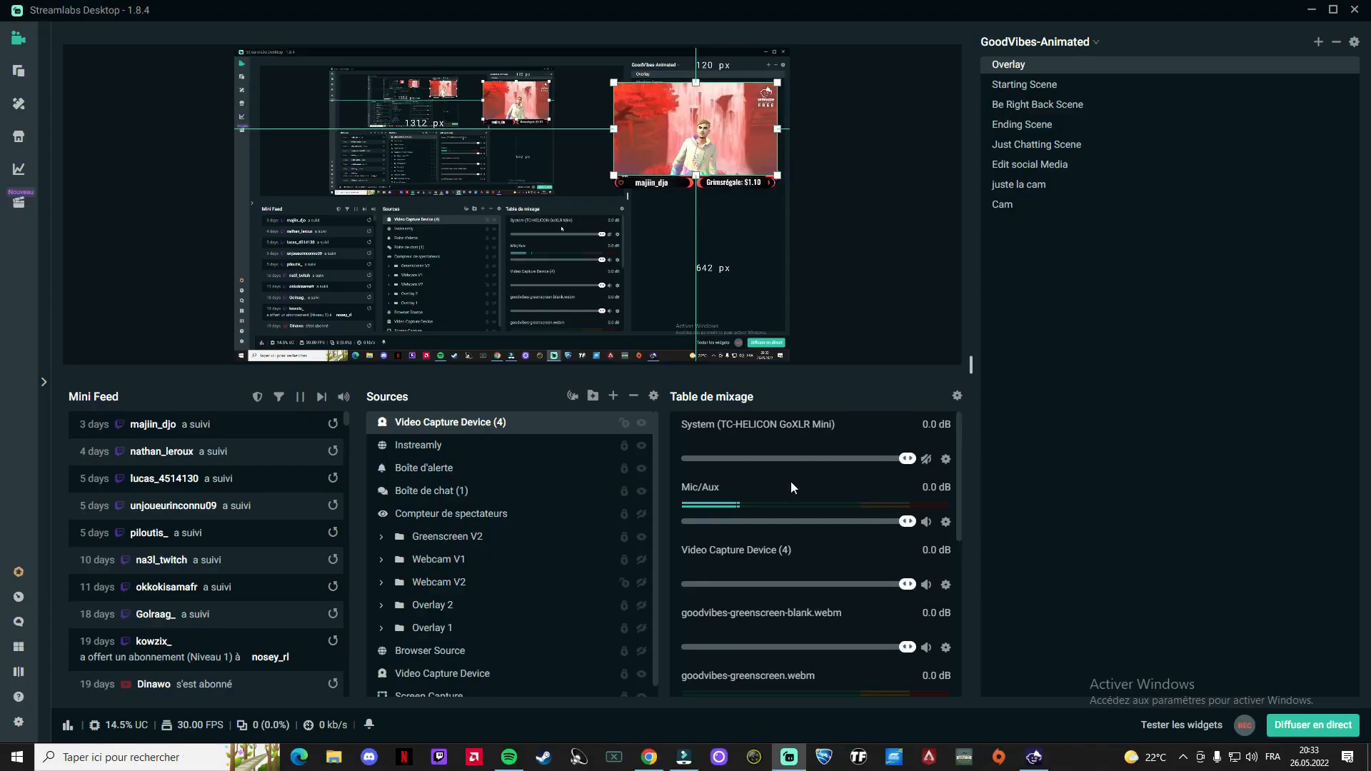
- Switch back to Animaze and enable its virtual camera
{"action": "left_click", "coordinate": [1028, 761]}
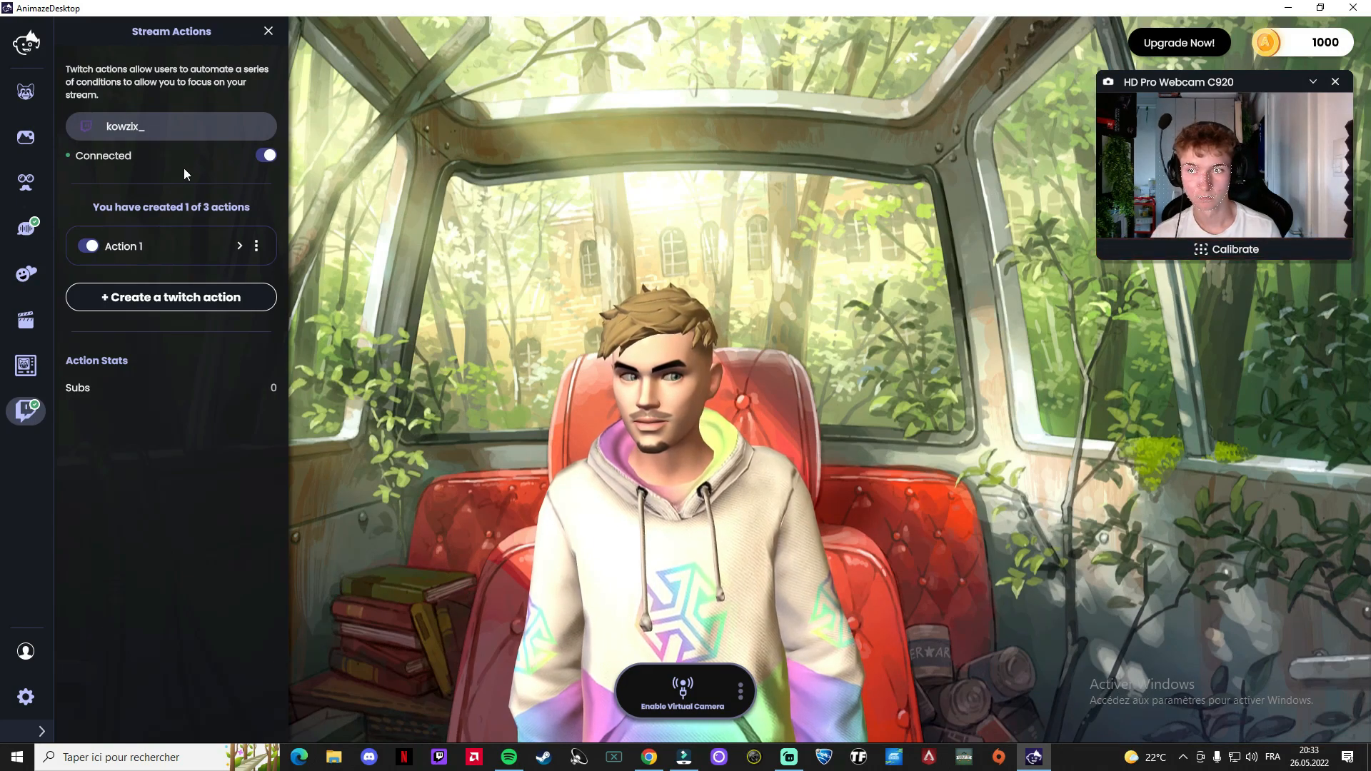
{"action": "left_click", "coordinate": [677, 697]}
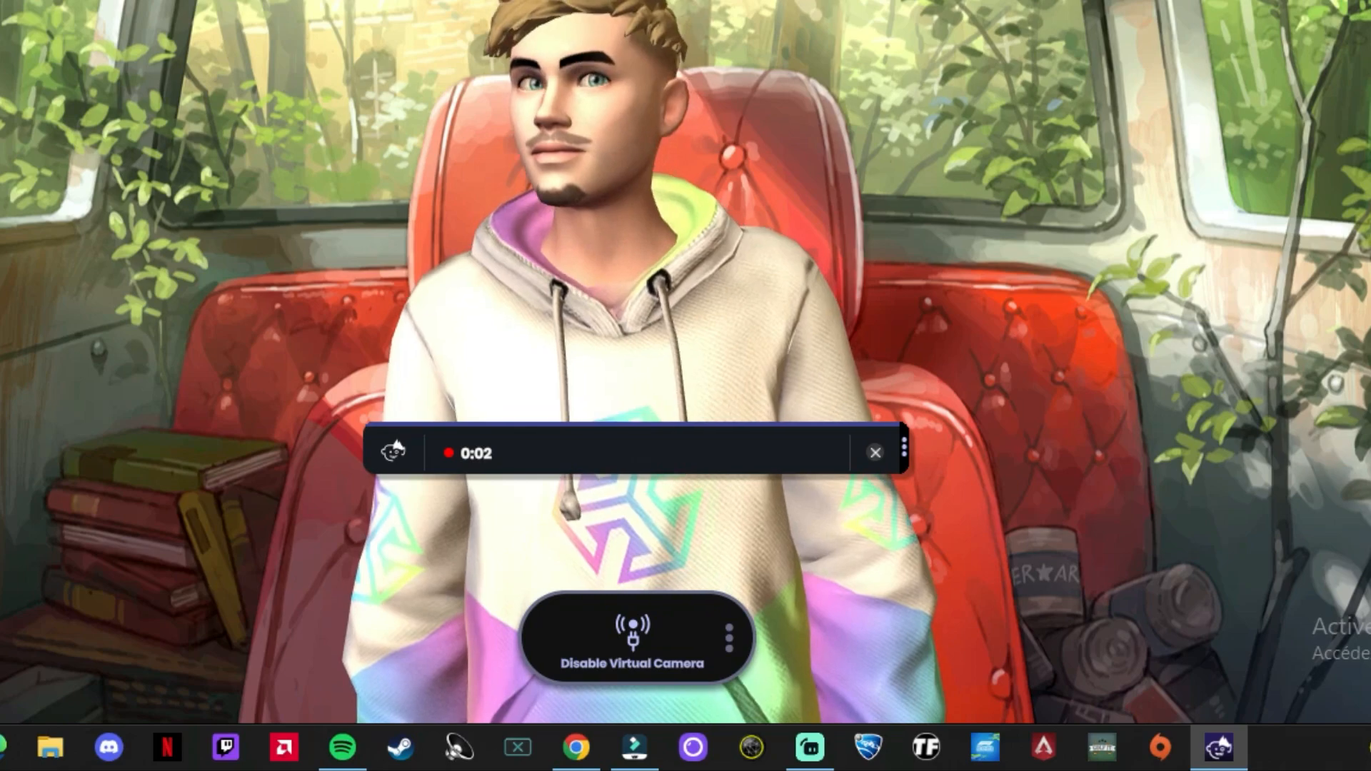